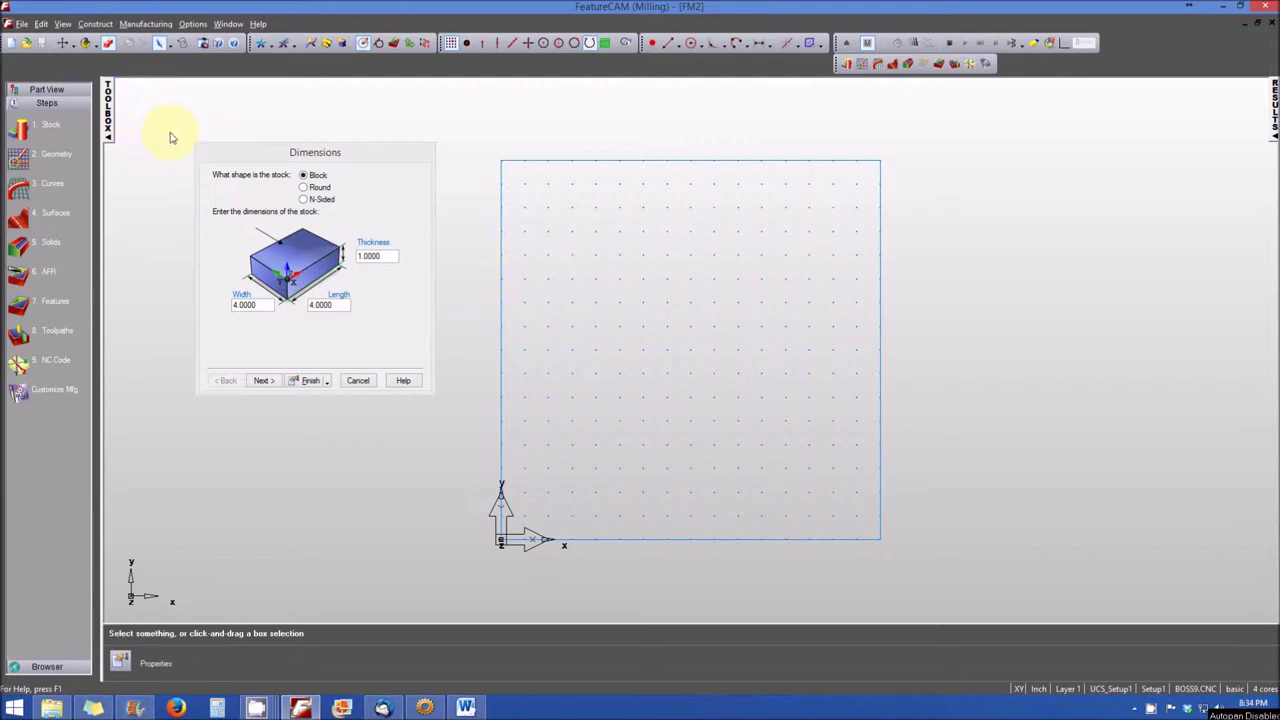
# - Define block stock with length 6, width 4 and thickness 2 inches and accept its properties
pyautogui.moveTo(238, 162); pyautogui.dragTo(250, 140)
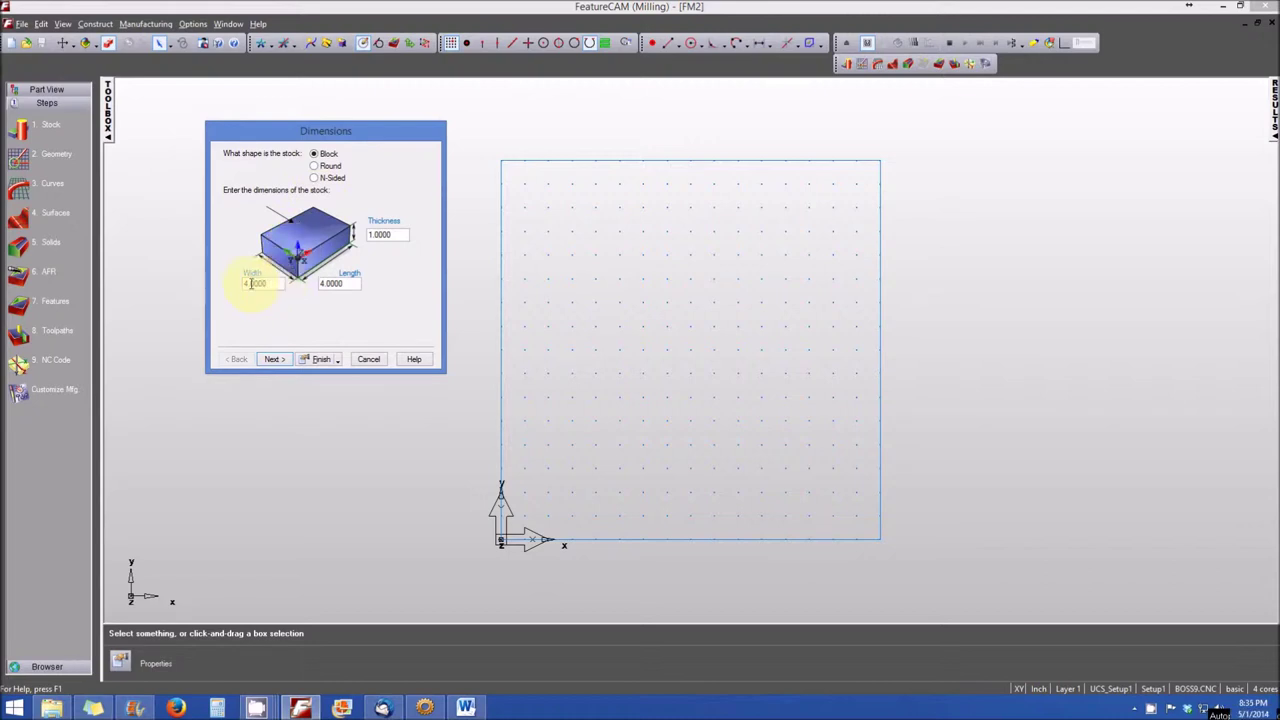
pyautogui.doubleClick(352, 284)
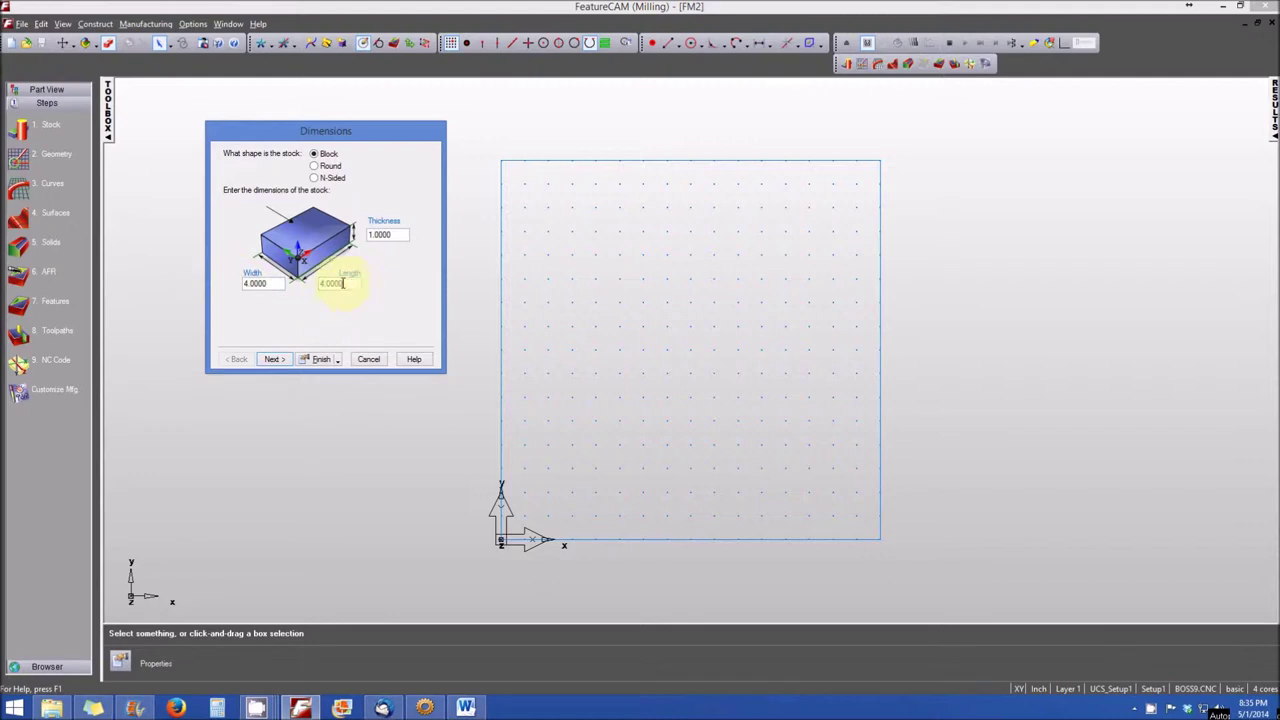
pyautogui.write('6')
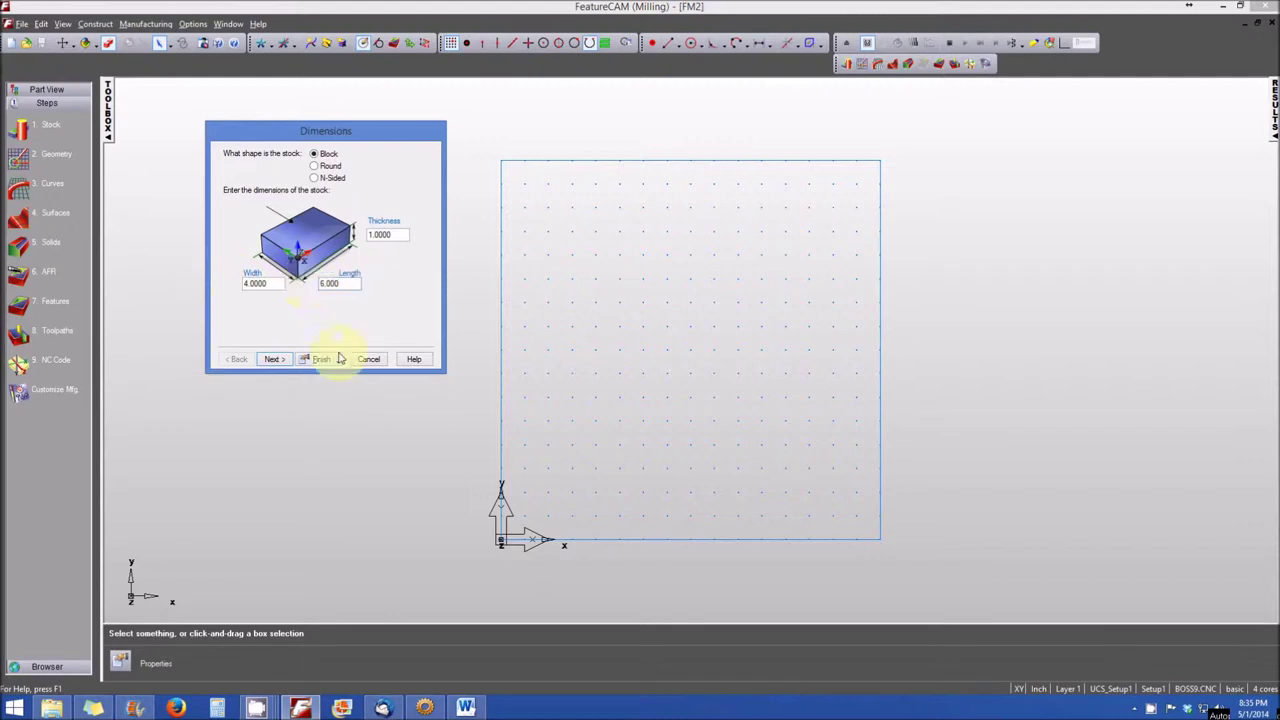
pyautogui.doubleClick(397, 234)
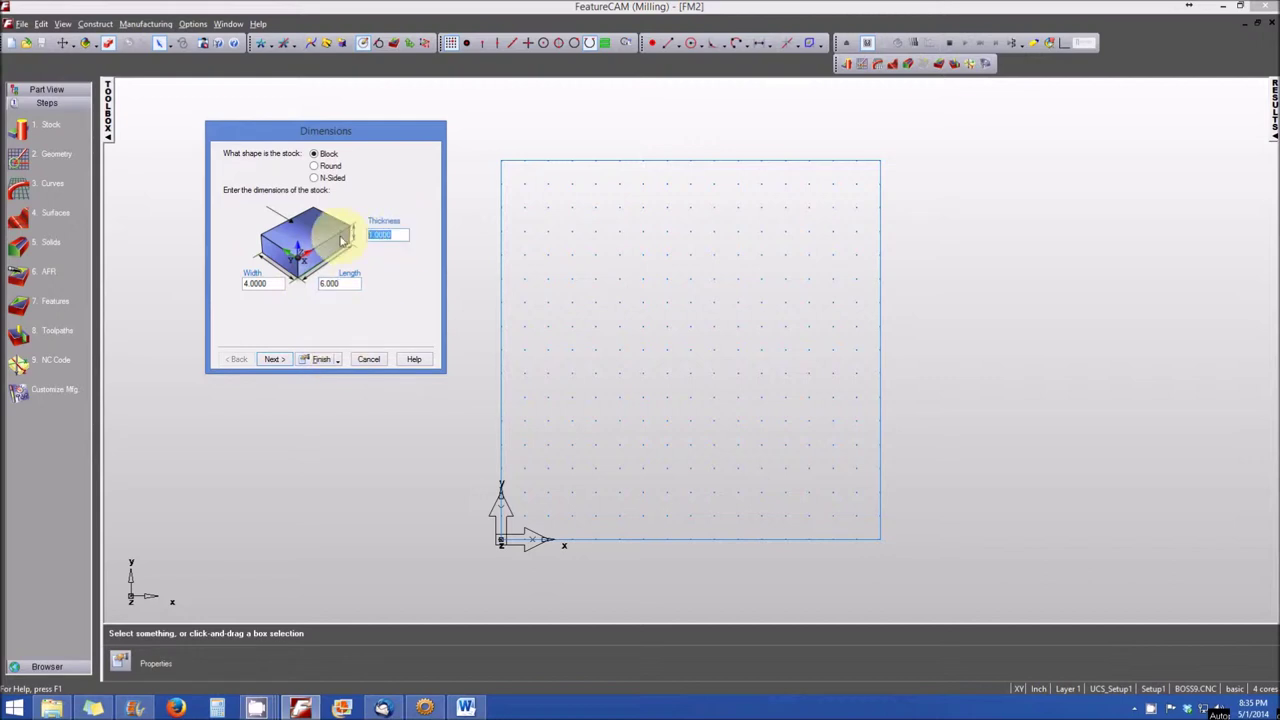
pyautogui.write('2')
pyautogui.click(322, 360)
pyautogui.click(372, 380)
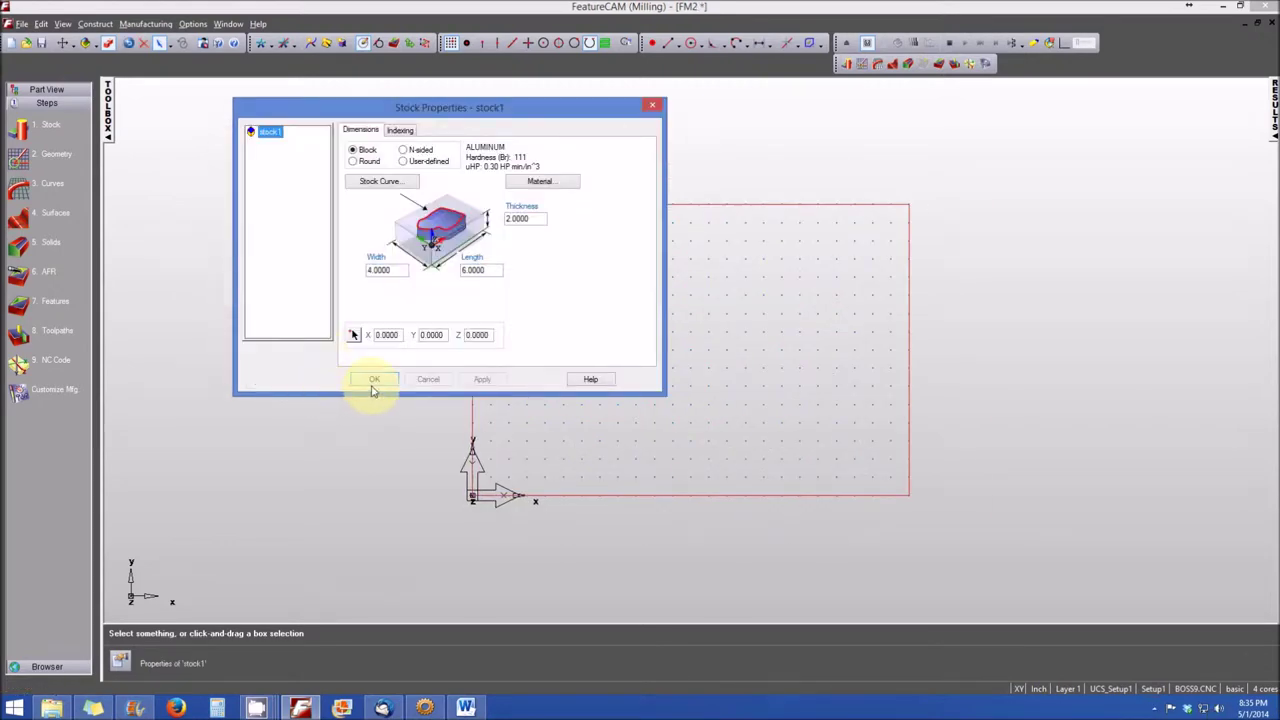
pyautogui.moveTo(458, 108); pyautogui.dragTo(298, 113)
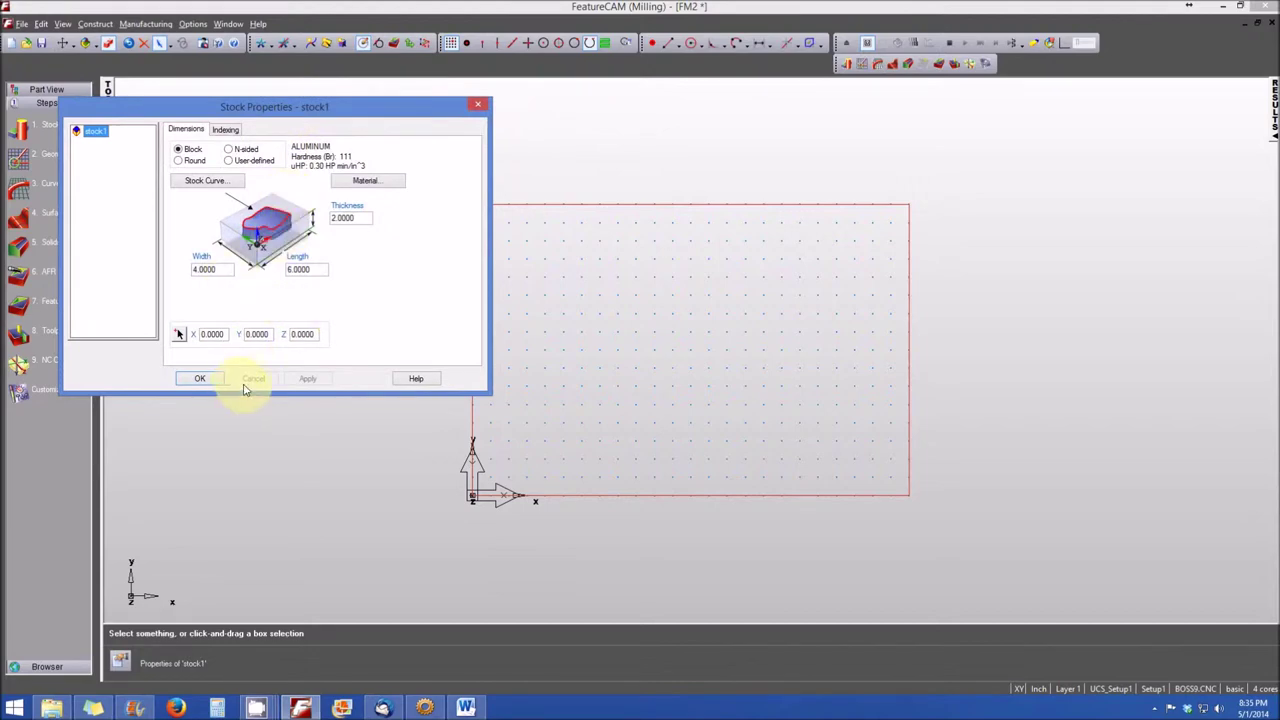
pyautogui.click(206, 383)
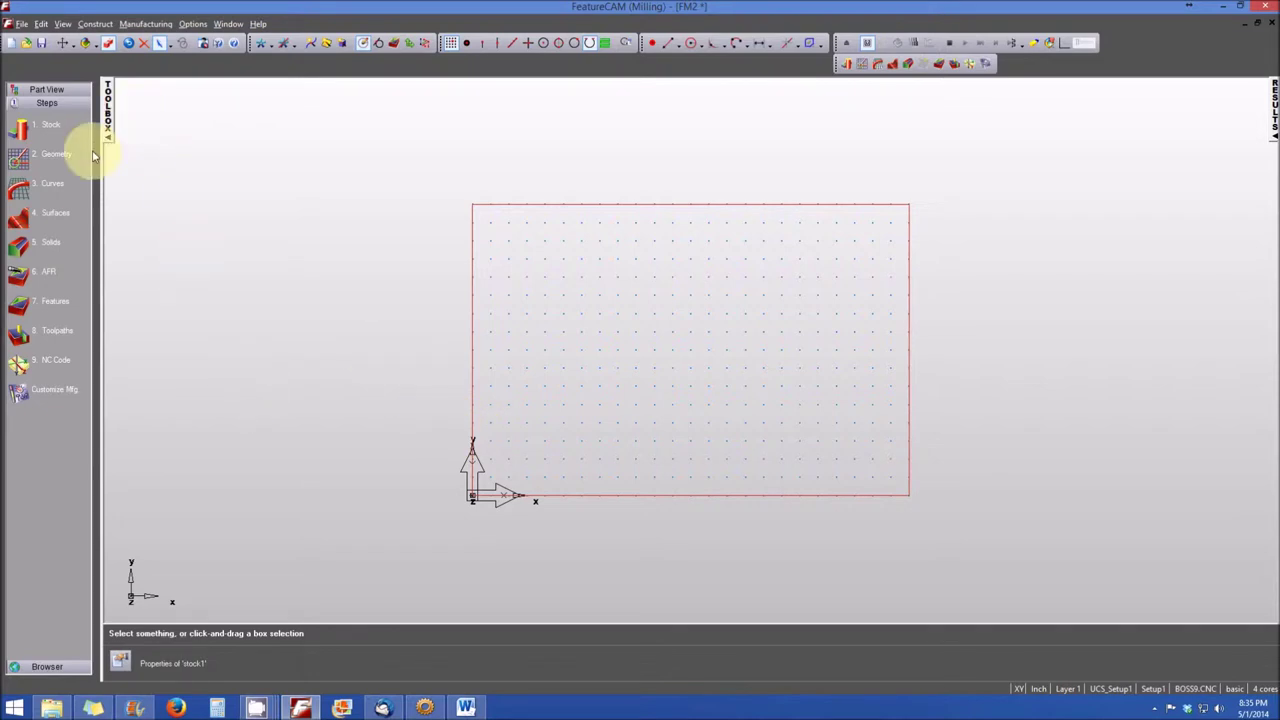
# - Start a plain hole feature from dimensions with diameter 0.25, depth 1.0 and no chamfer
pyautogui.click(22, 312)
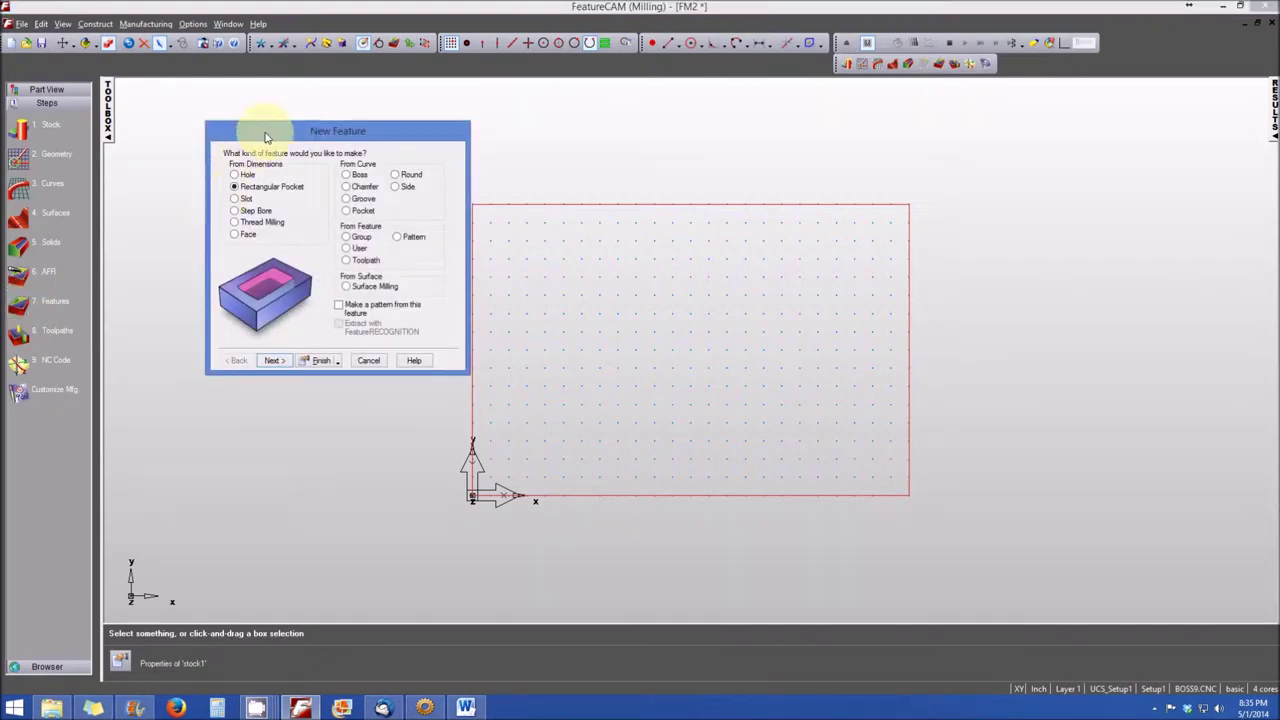
pyautogui.moveTo(277, 134); pyautogui.dragTo(242, 130)
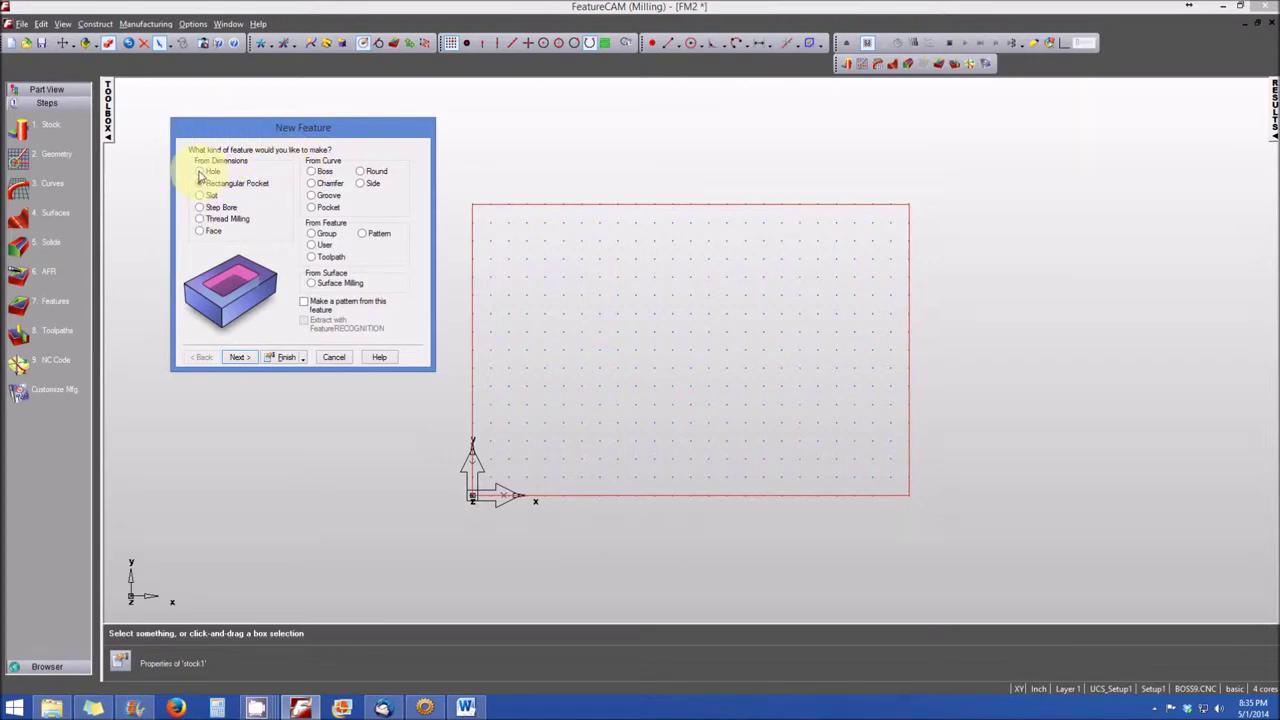
pyautogui.click(201, 174)
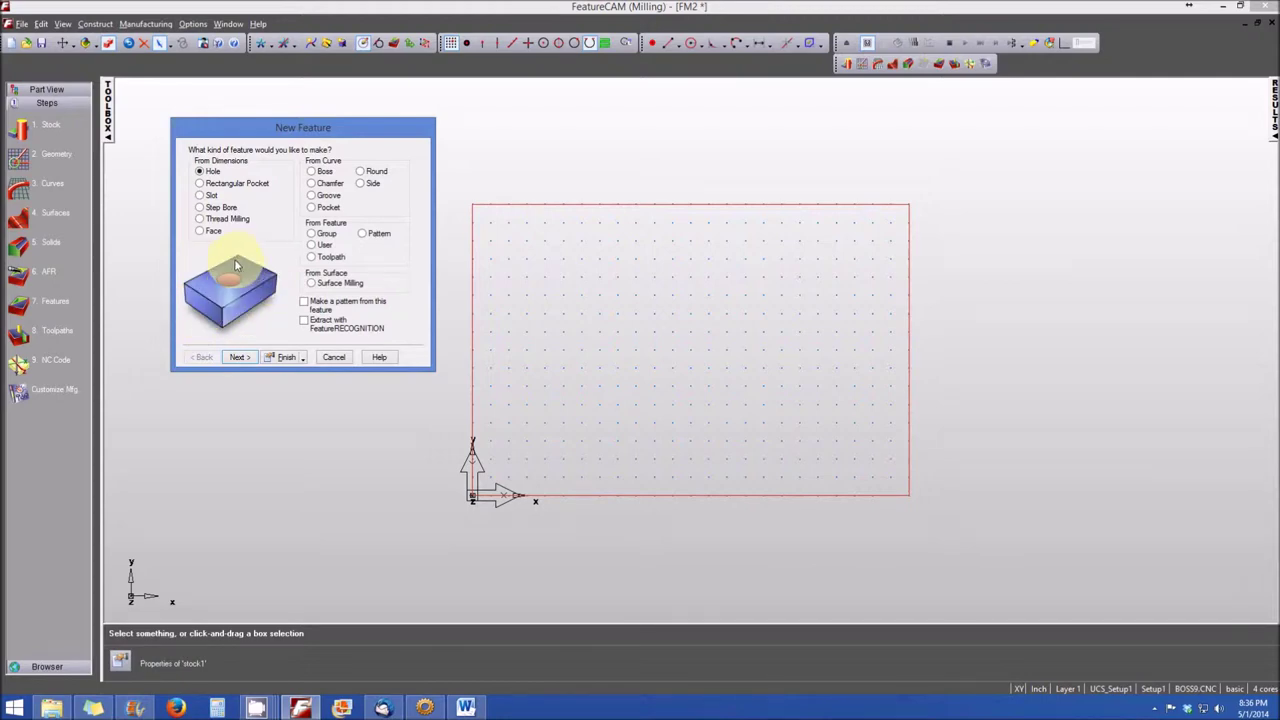
pyautogui.click(242, 357)
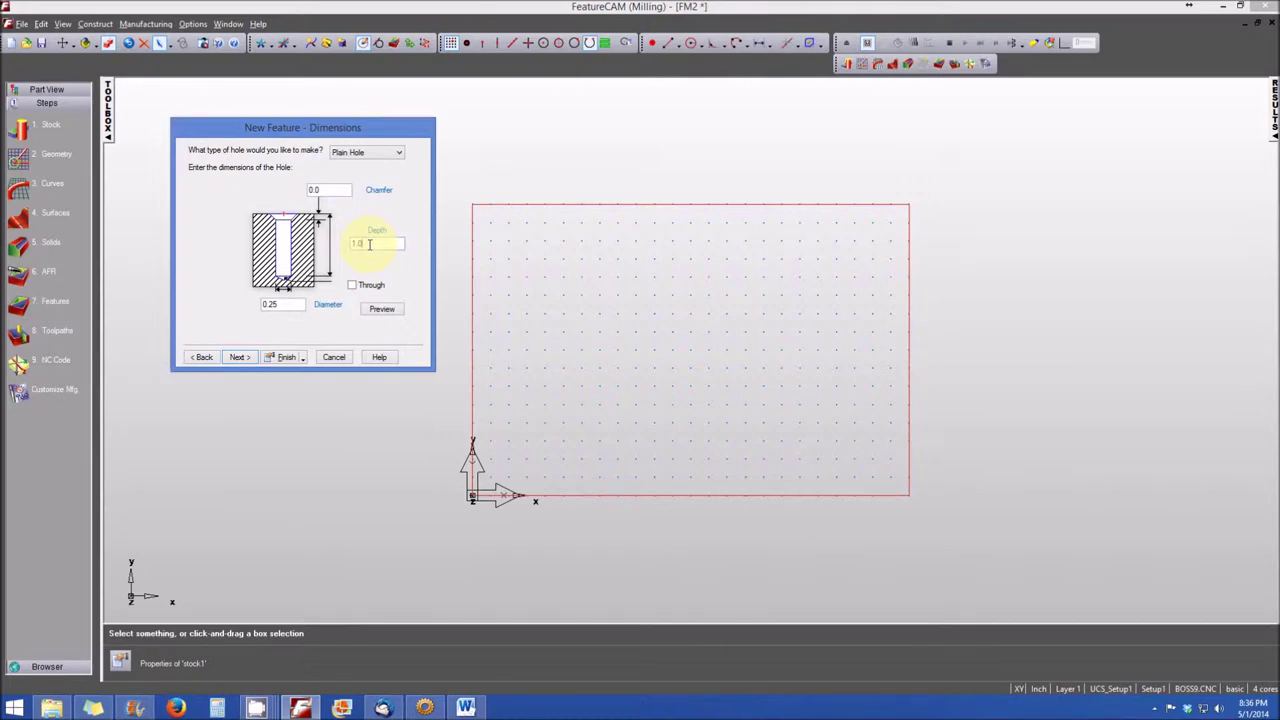
pyautogui.doubleClick(292, 303)
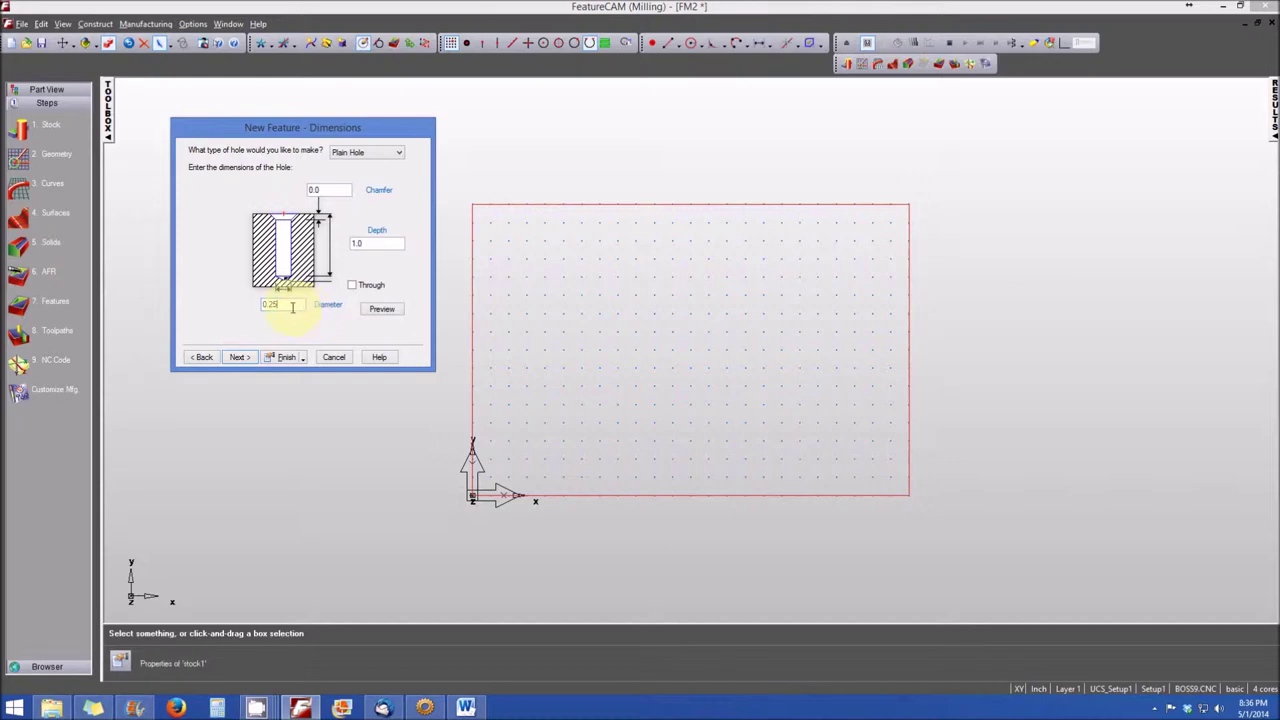
pyautogui.click(241, 358)
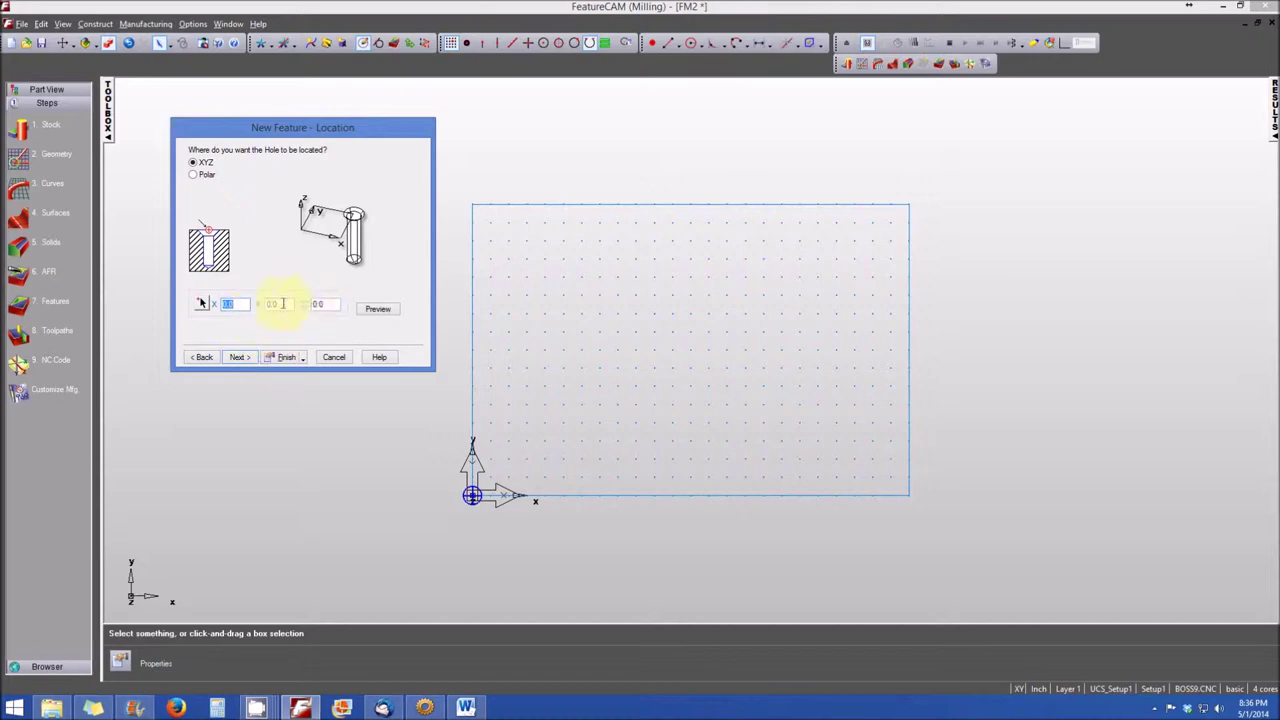
# - Locate the hole at X 1.0, Y 0.75, Z 0.0 and create it with spot drill and drill operations
pyautogui.click(471, 497)
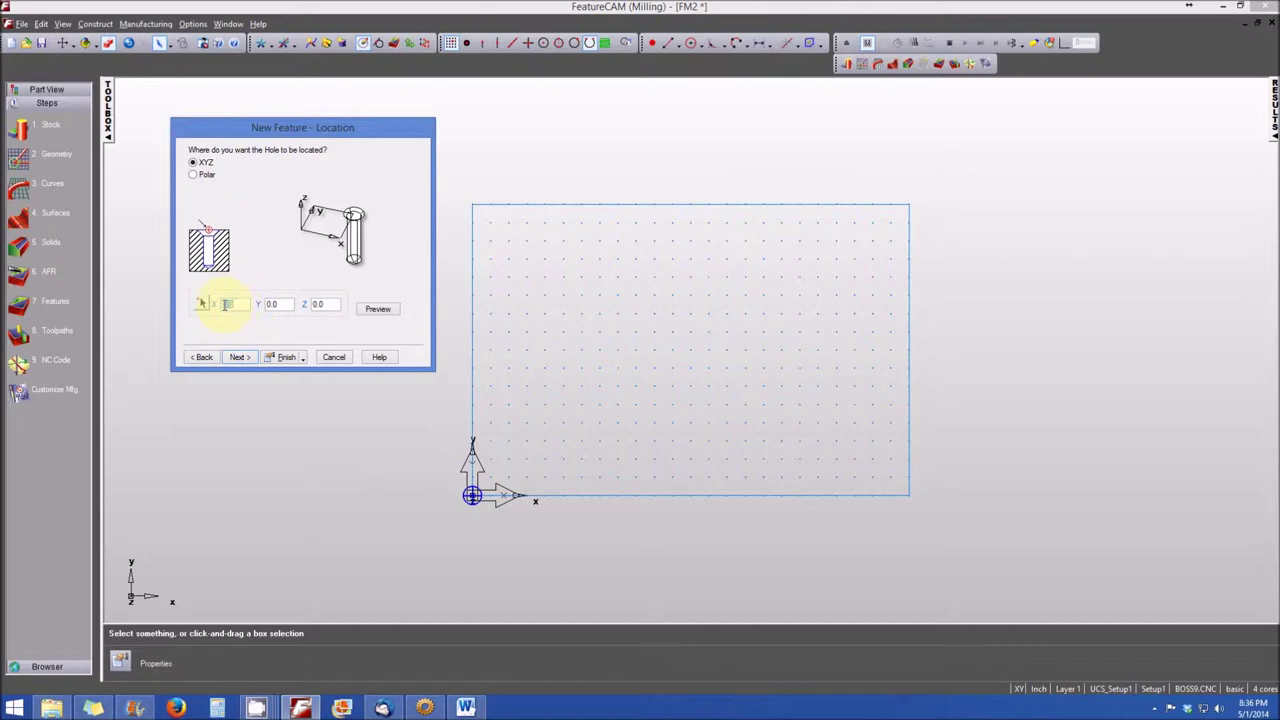
pyautogui.write('1')
pyautogui.click(285, 303)
pyautogui.write('.75')
pyautogui.click(326, 305)
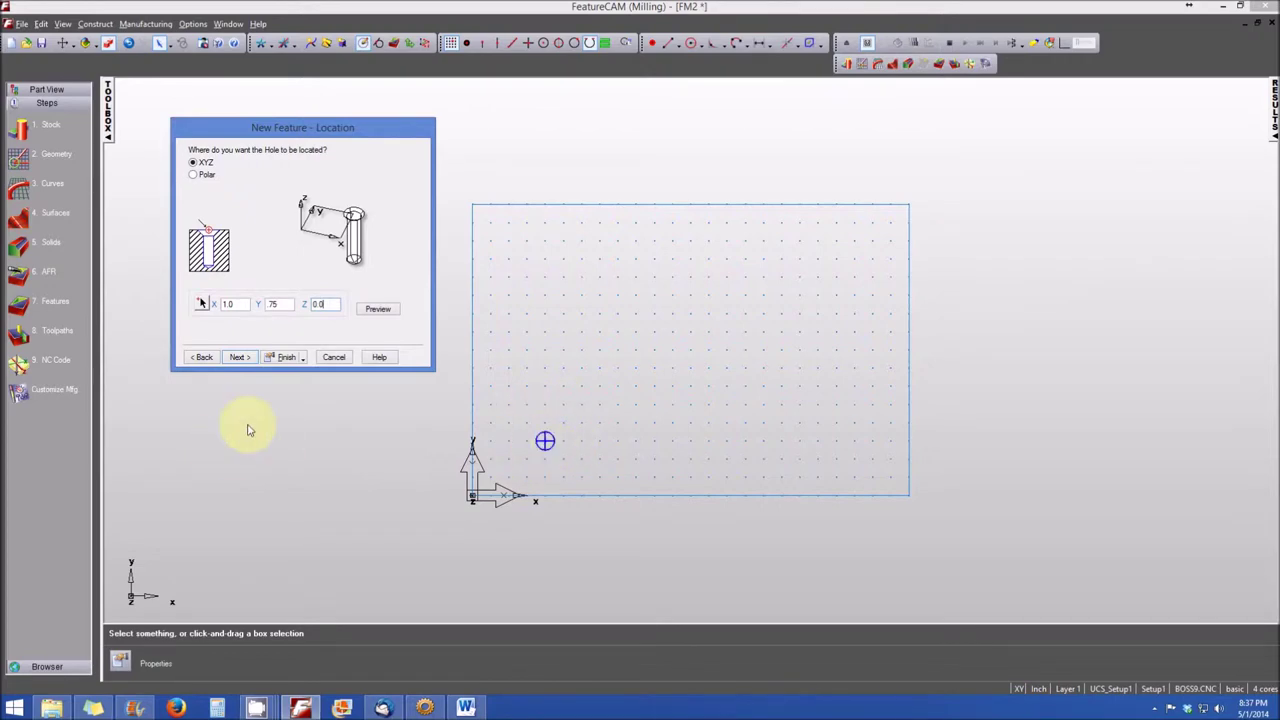
pyautogui.click(239, 358)
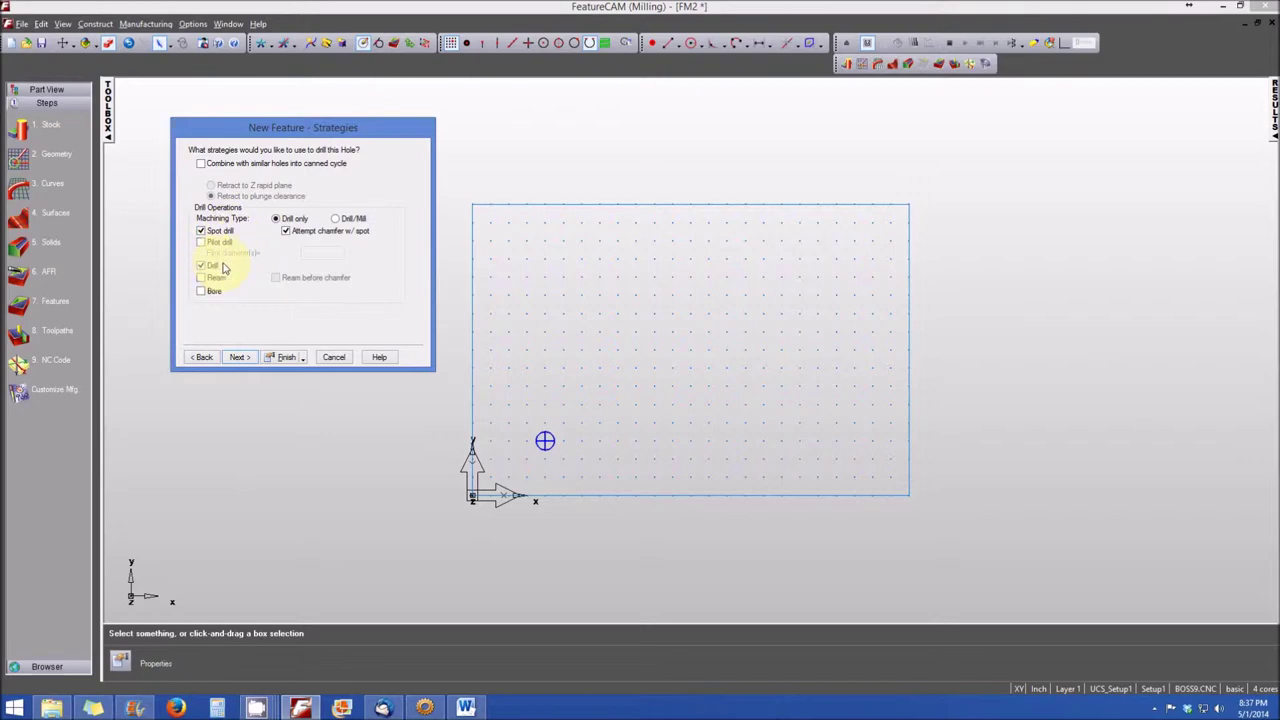
pyautogui.click(283, 358)
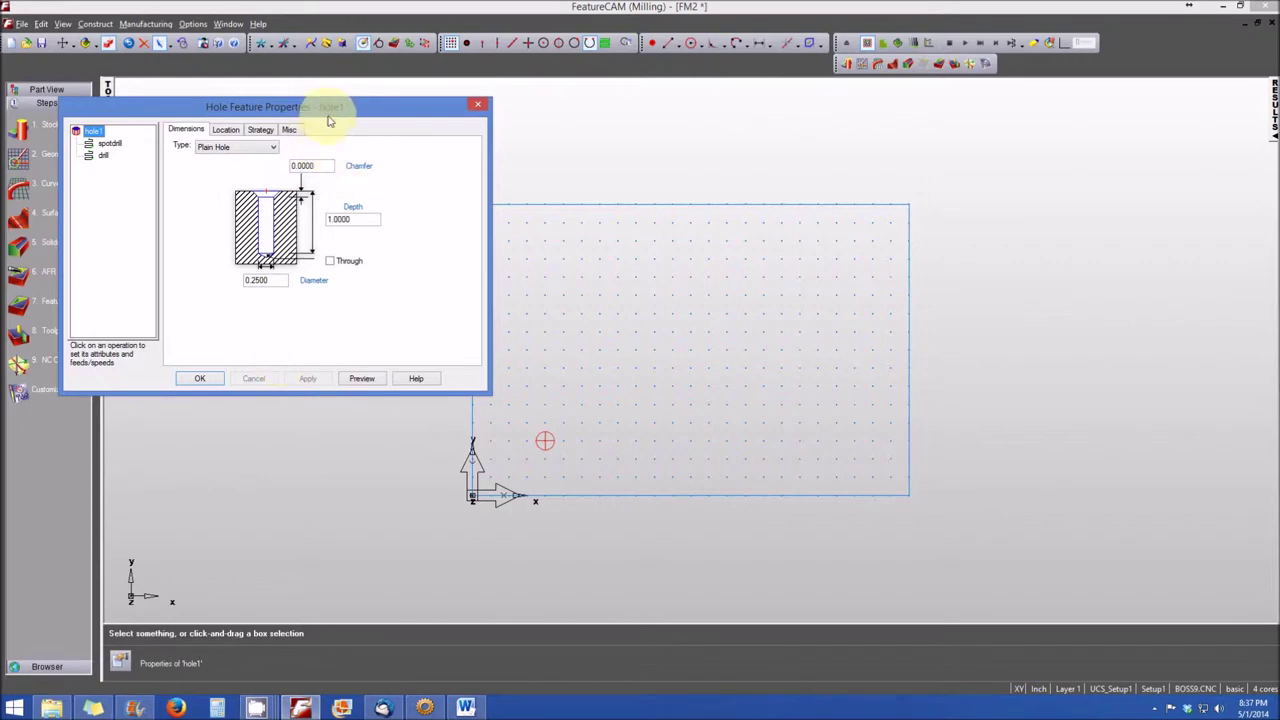
# - Review the new hole's location and drilling strategy in its properties, and accept them
pyautogui.moveTo(329, 114); pyautogui.dragTo(350, 111)
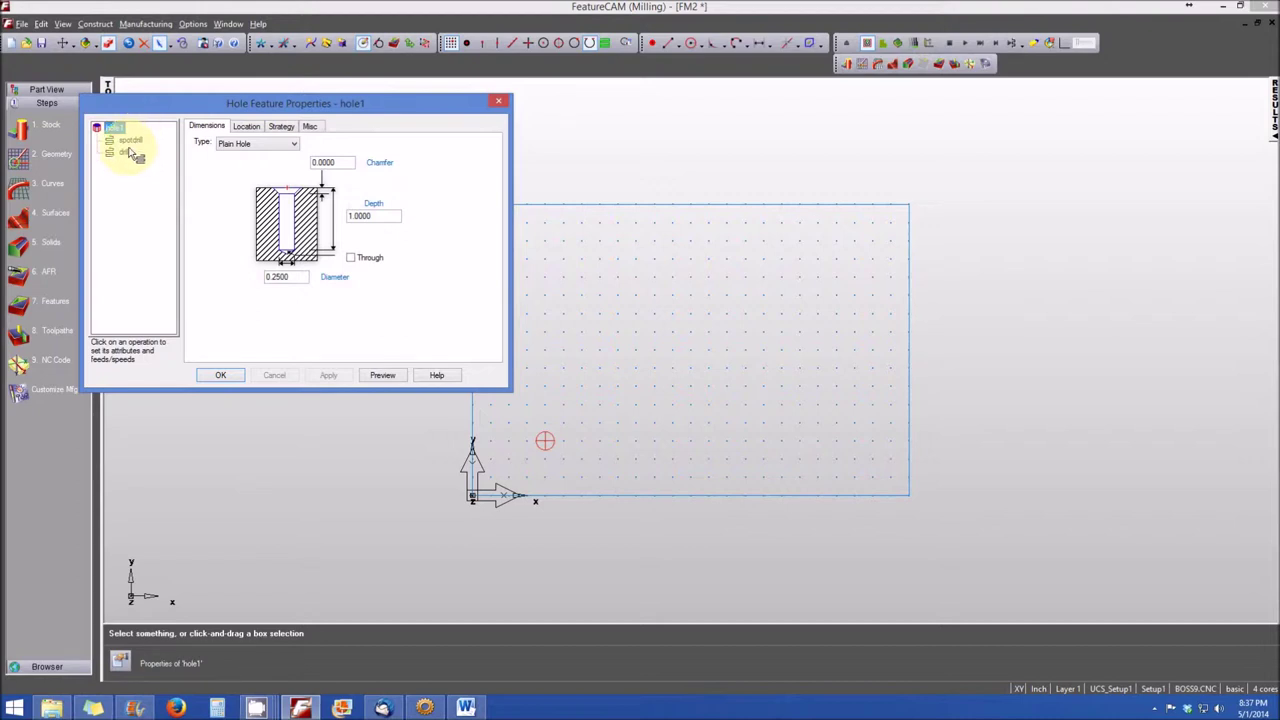
pyautogui.click(246, 127)
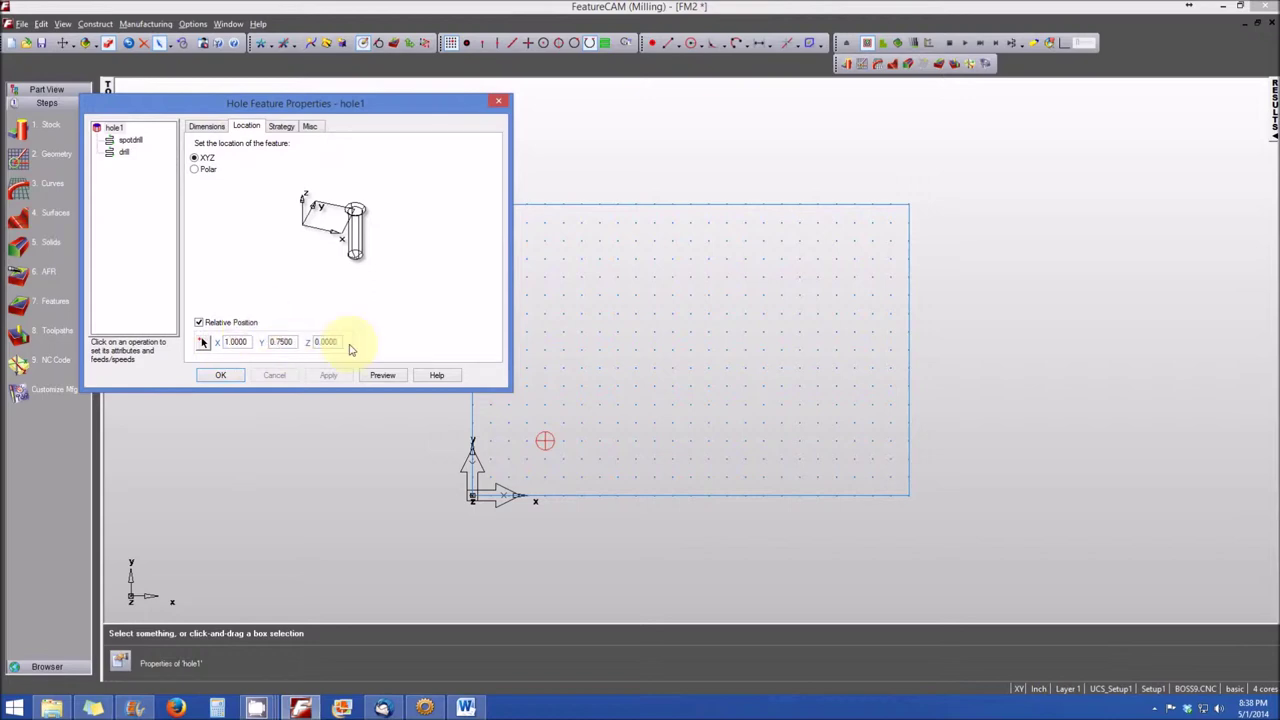
pyautogui.click(282, 128)
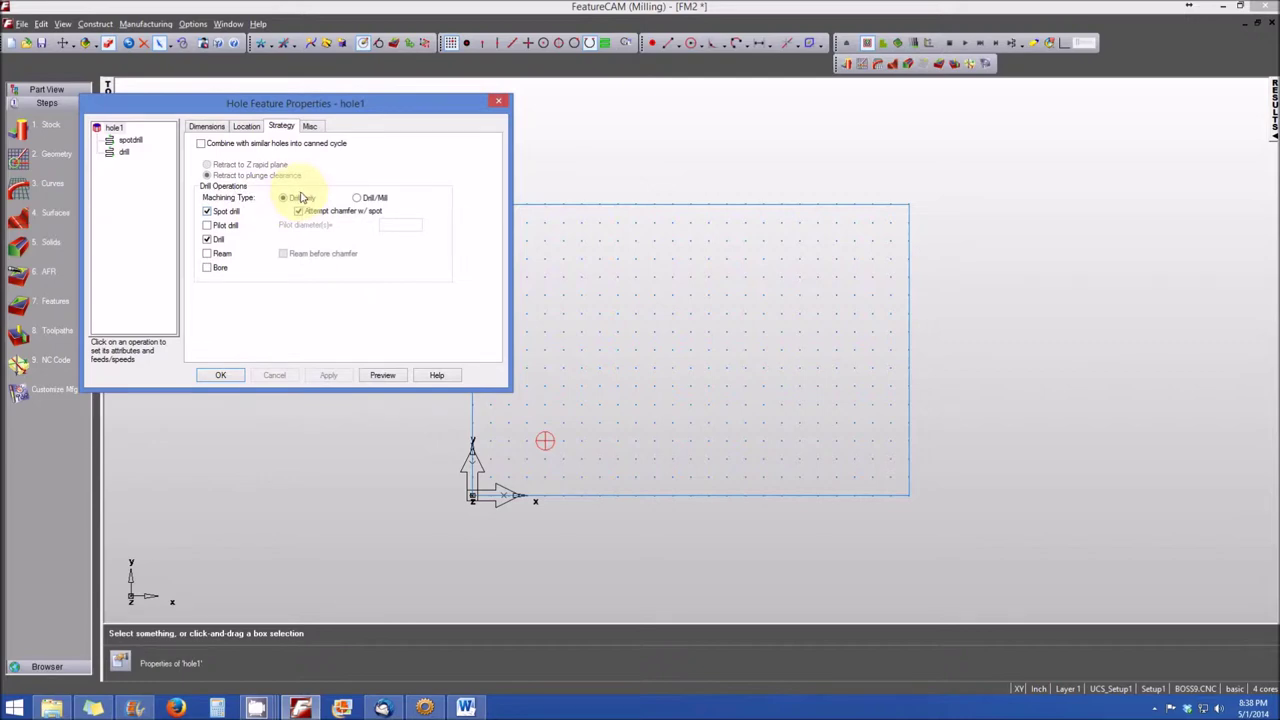
pyautogui.click(300, 197)
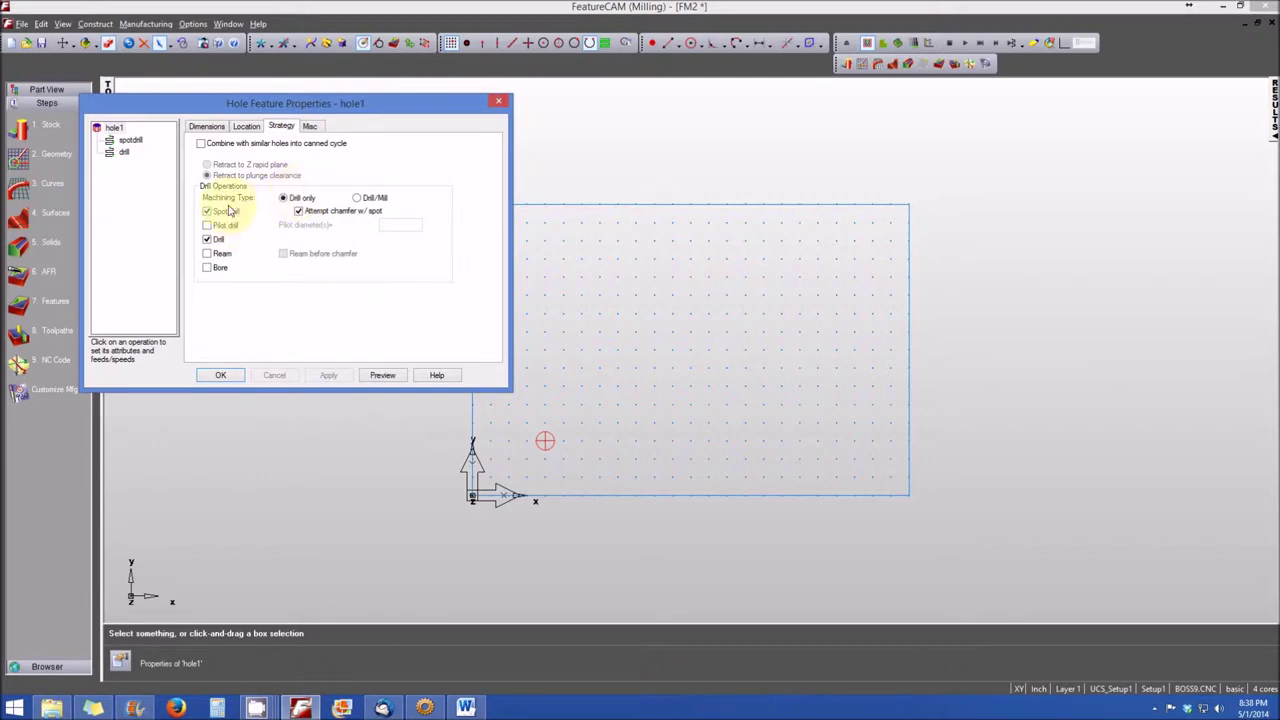
pyautogui.click(215, 241)
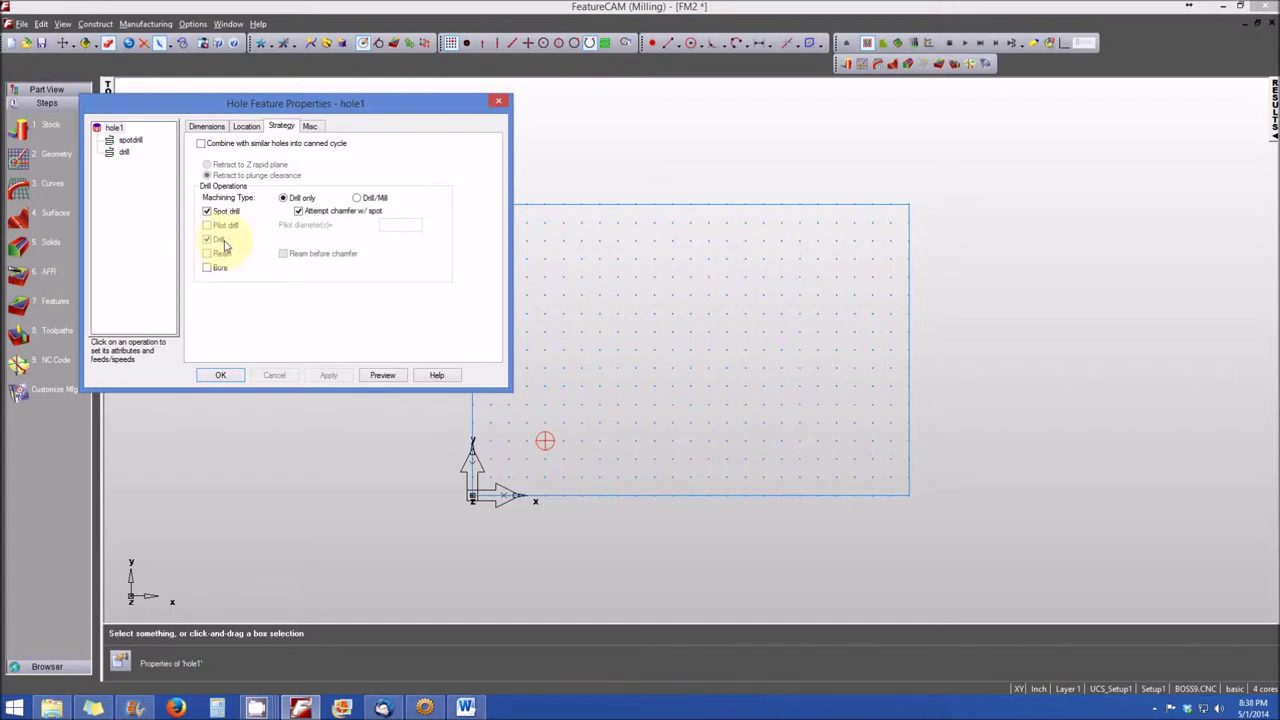
pyautogui.click(222, 375)
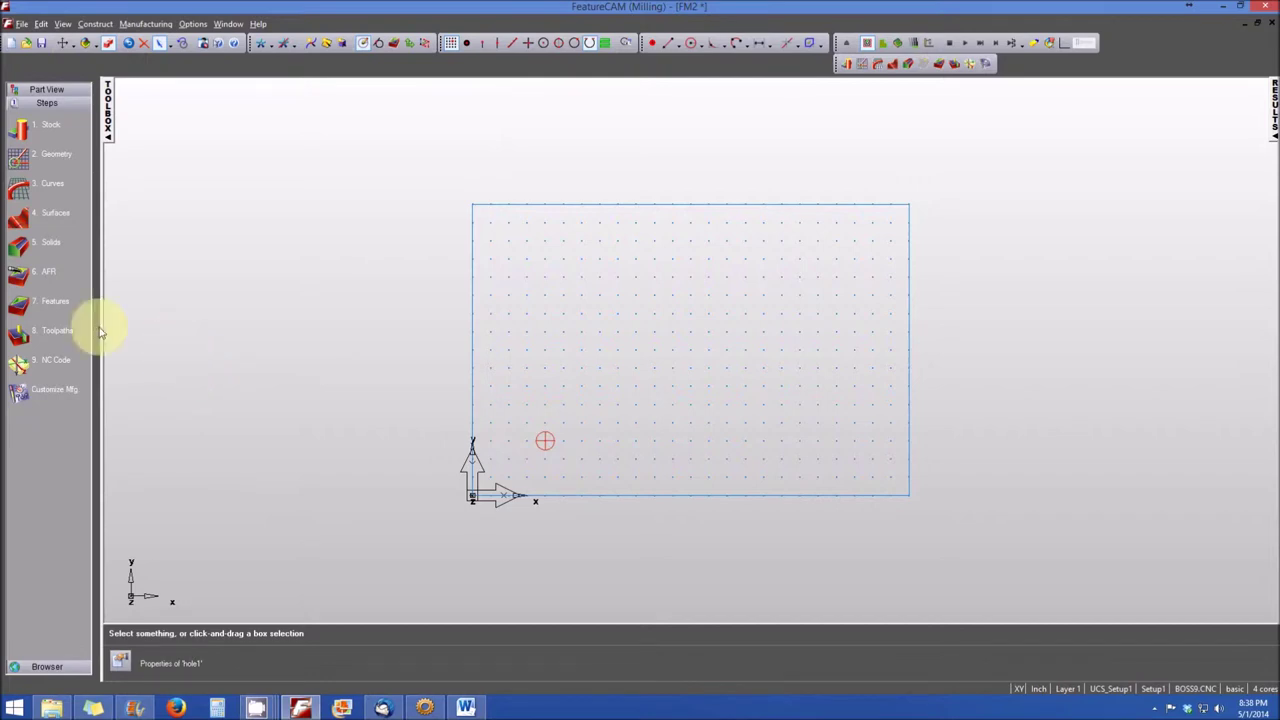
# - Start a rectangular pocket feature with length 2.0, width 1.0, corner radius 0.25 and depth 0.25
pyautogui.click(28, 312)
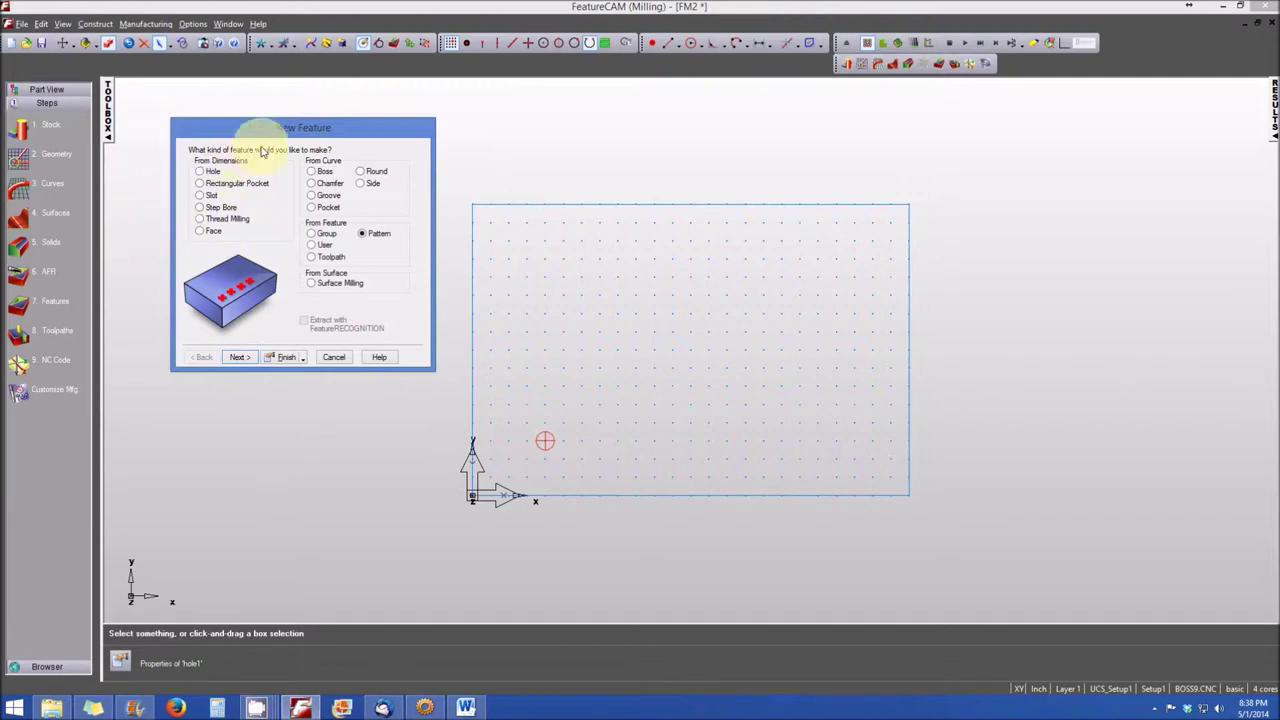
pyautogui.click(201, 184)
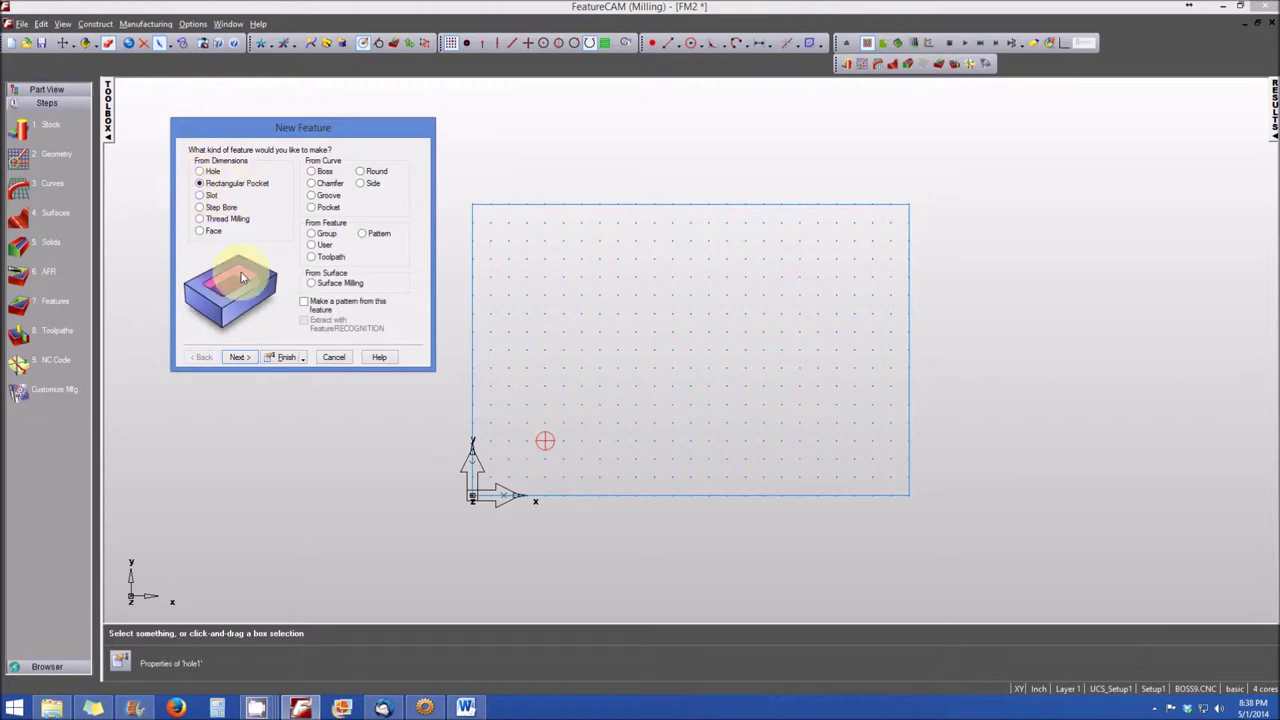
pyautogui.click(240, 358)
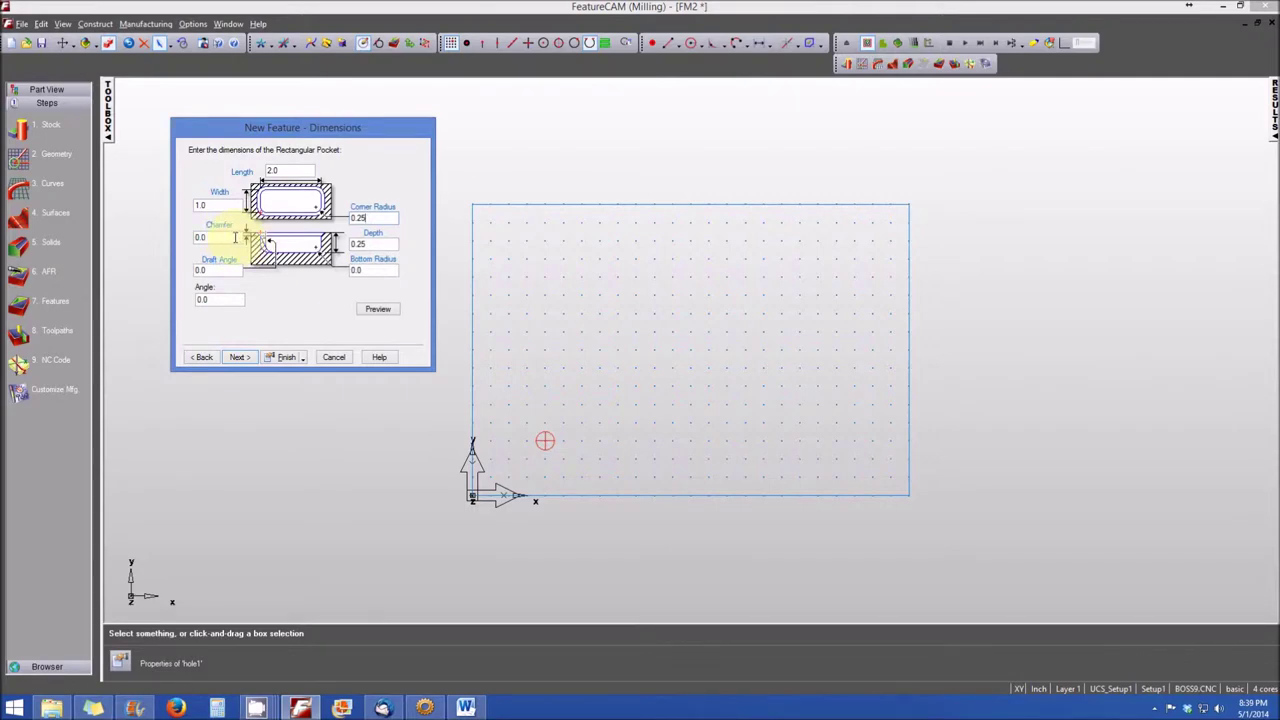
pyautogui.click(244, 360)
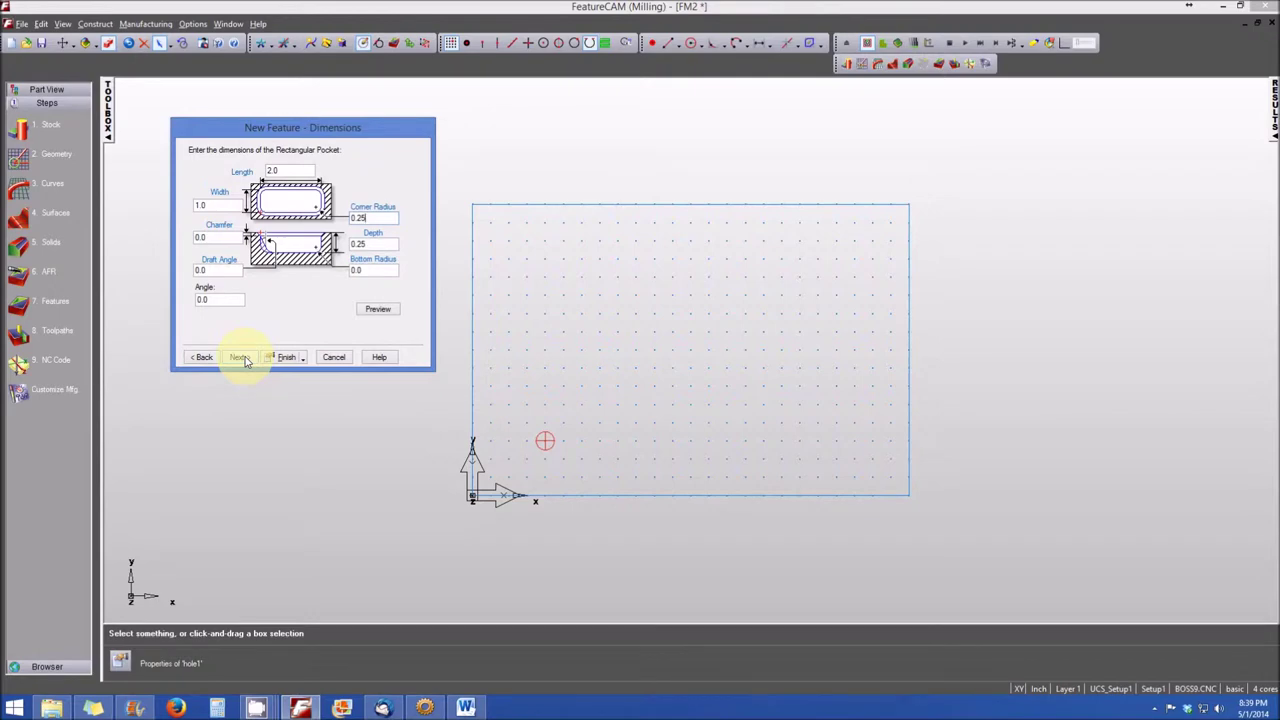
pyautogui.click(244, 358)
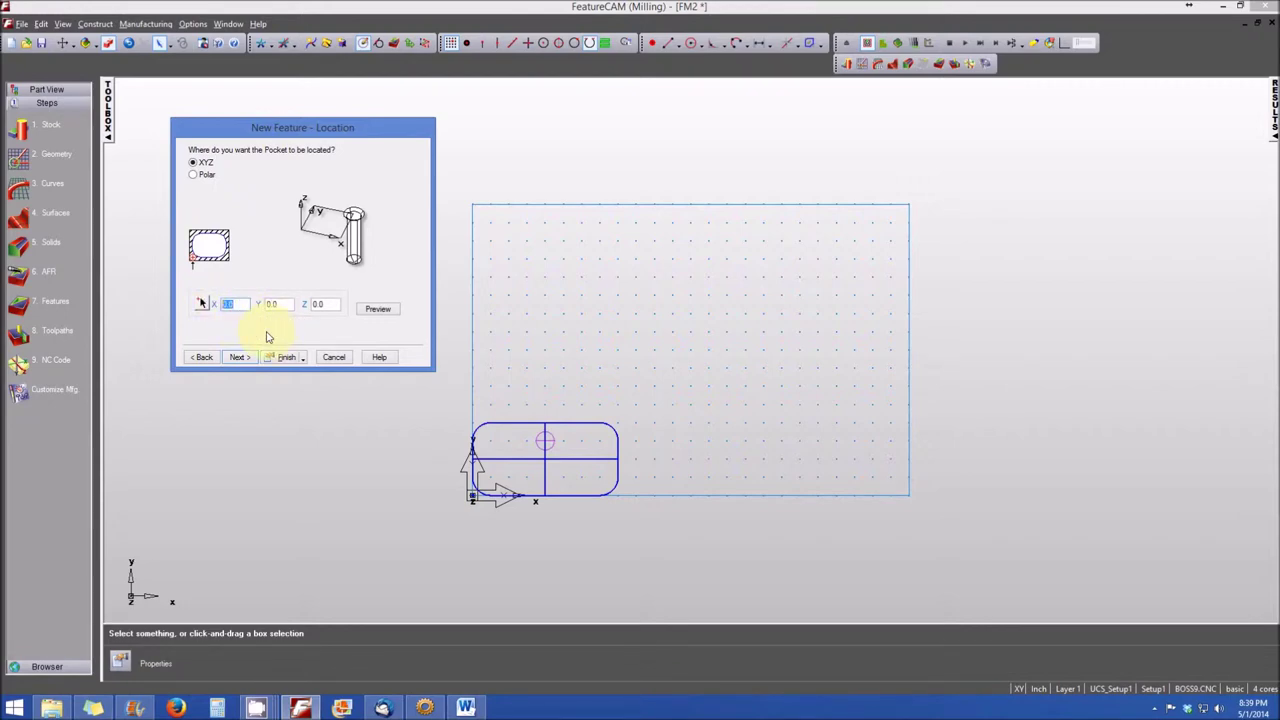
# - Locate the pocket at X 2.5, Y 1.75, Z 0.0 and create it with the default rough and finish pass strategies
pyautogui.click(280, 304)
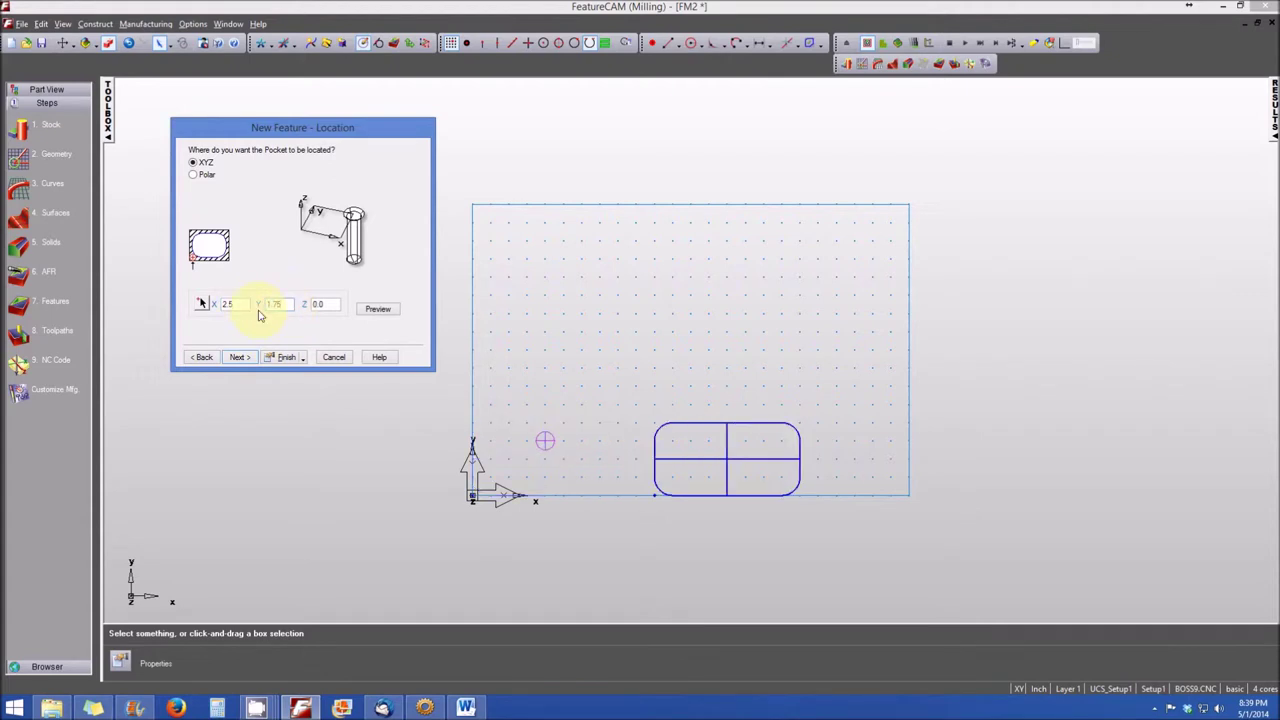
pyautogui.click(321, 306)
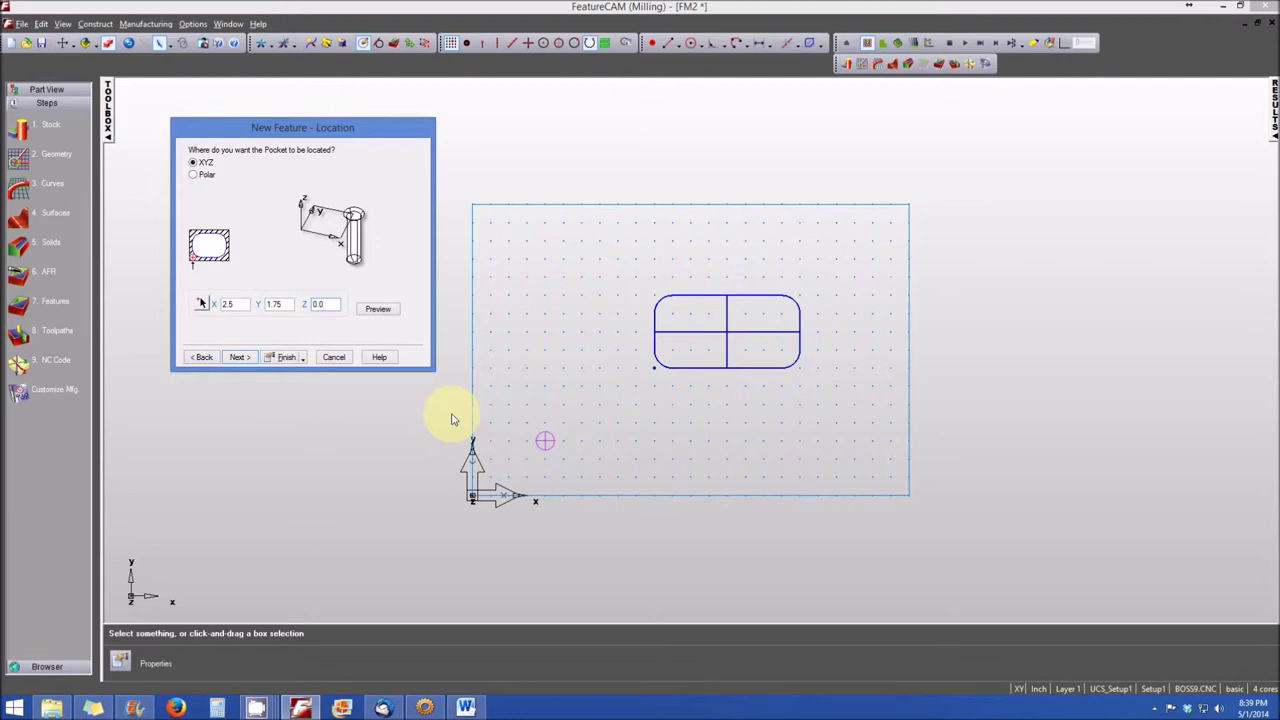
pyautogui.click(249, 360)
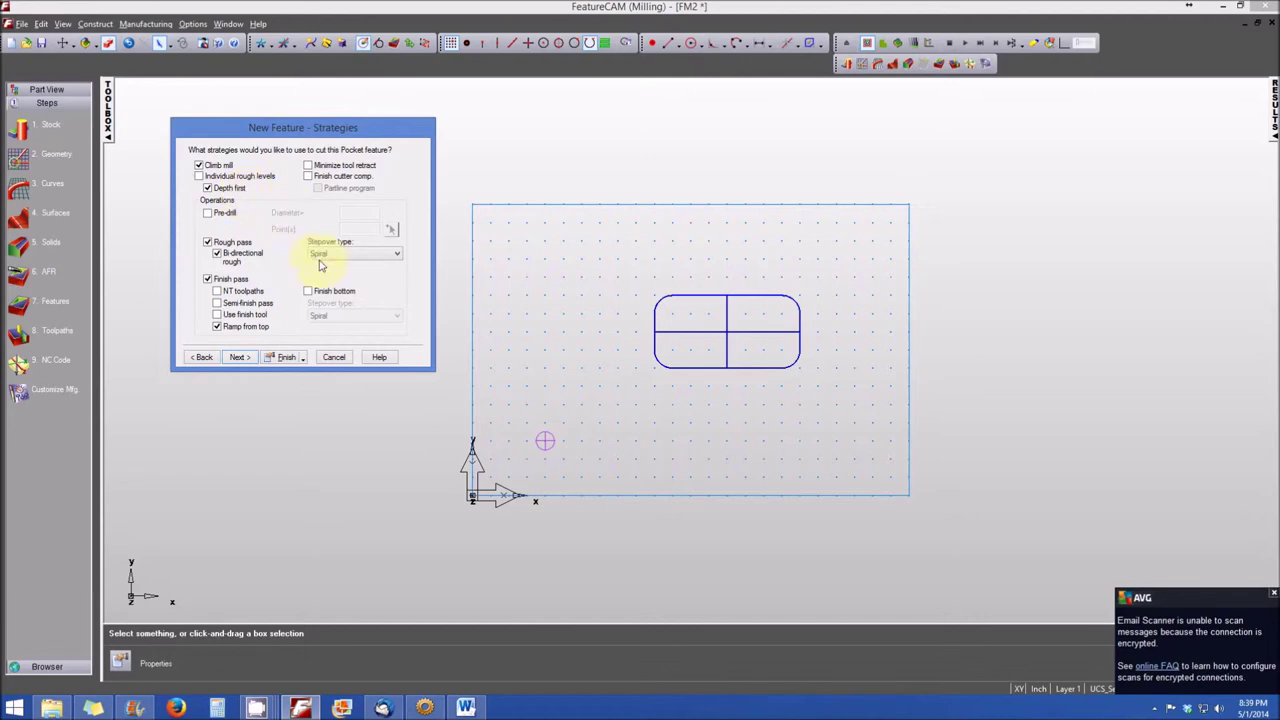
pyautogui.click(1273, 593)
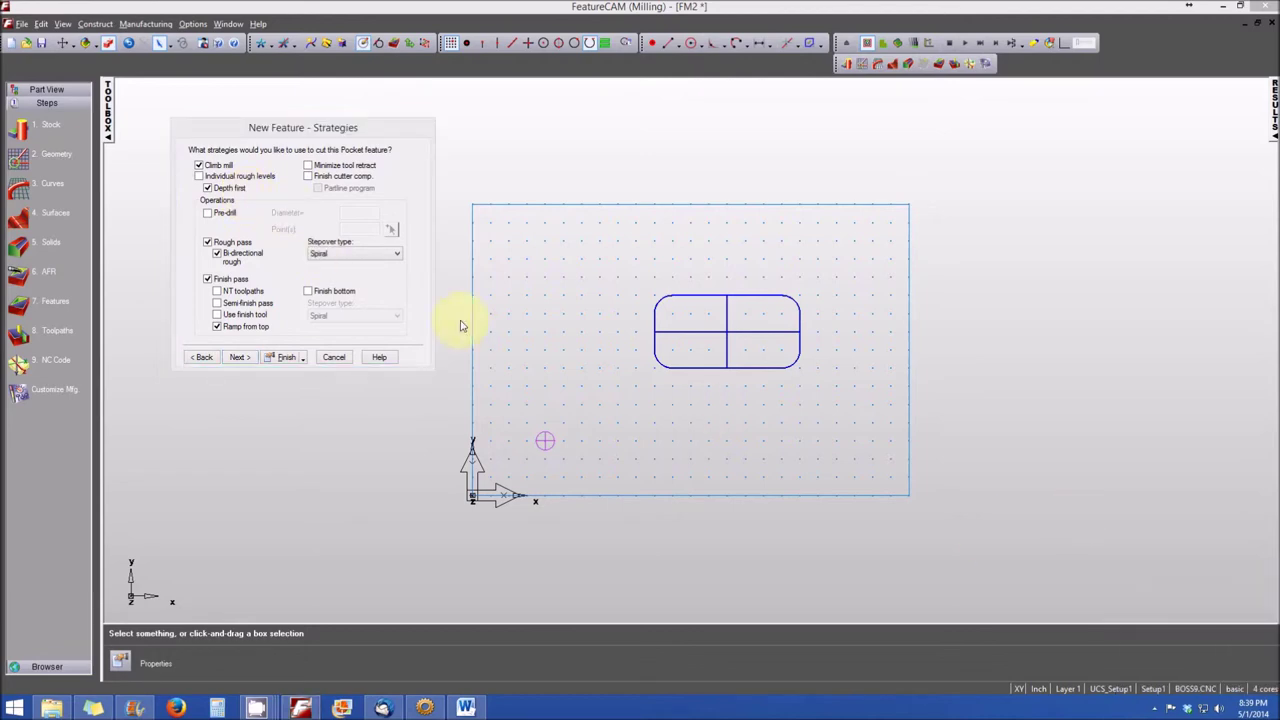
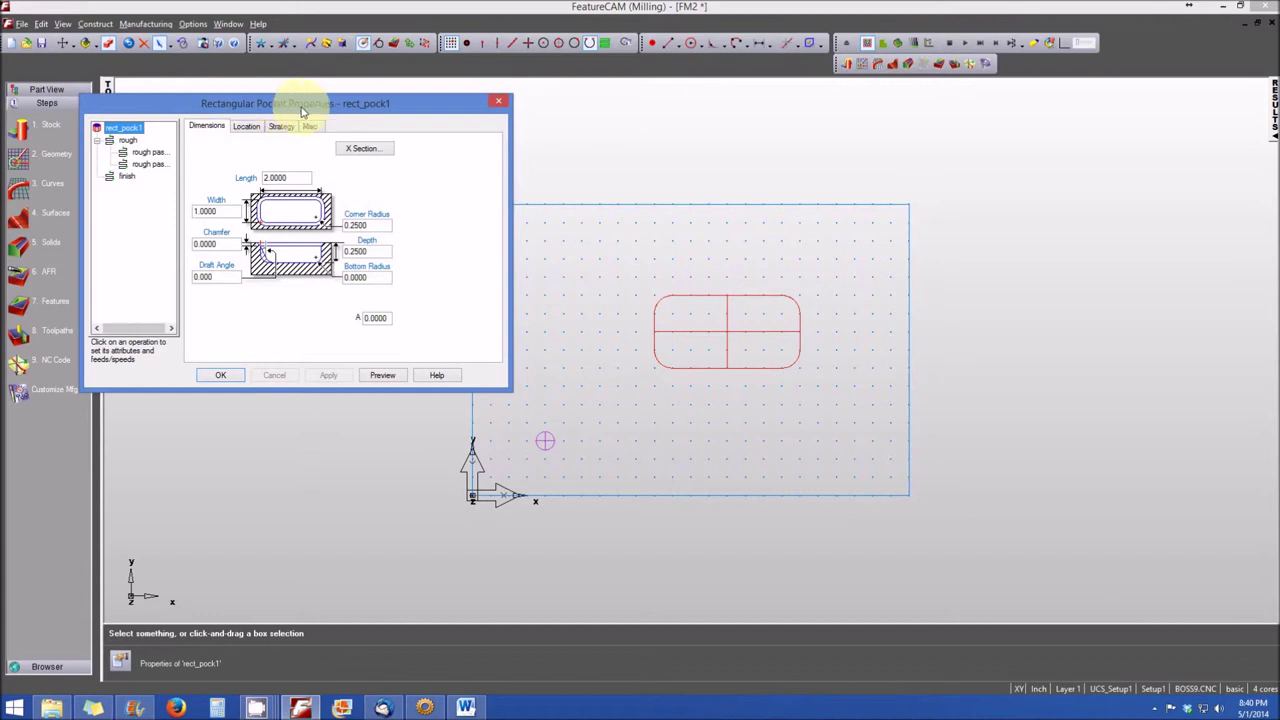
# - Review the rectangular pocket's location and milling strategy in its properties, and accept them
pyautogui.moveTo(303, 112); pyautogui.dragTo(320, 110)
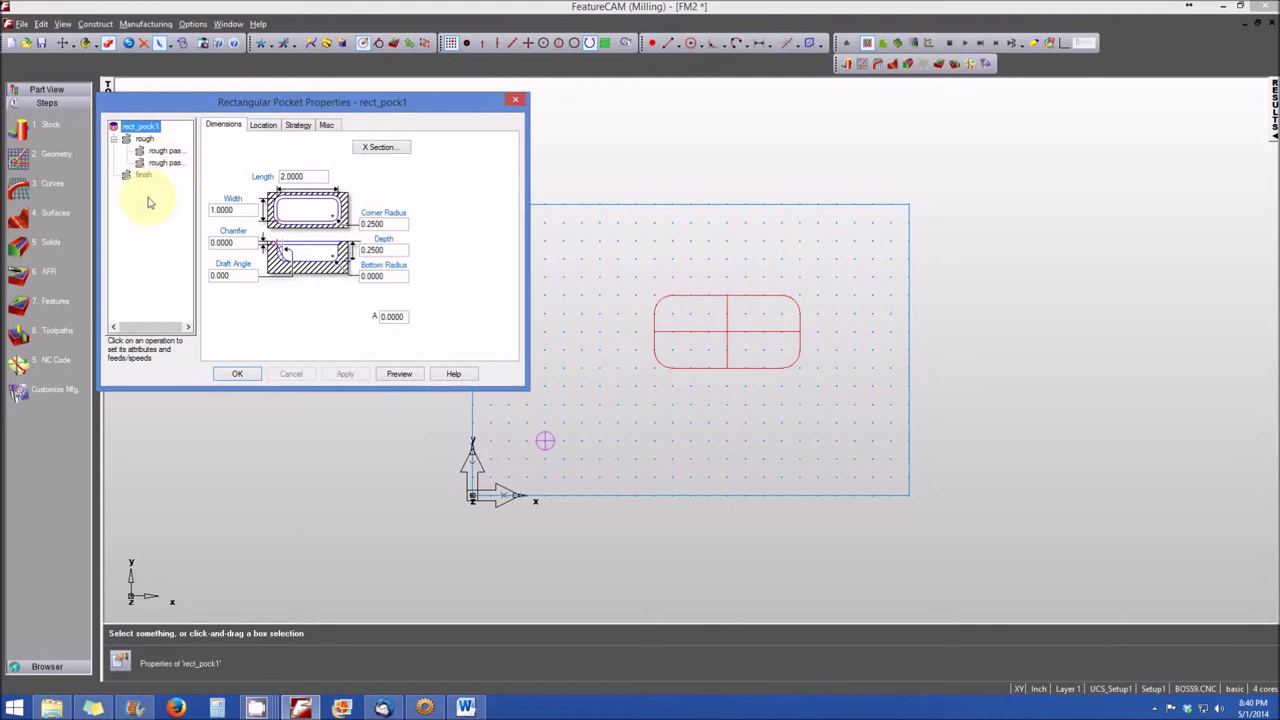
pyautogui.click(273, 129)
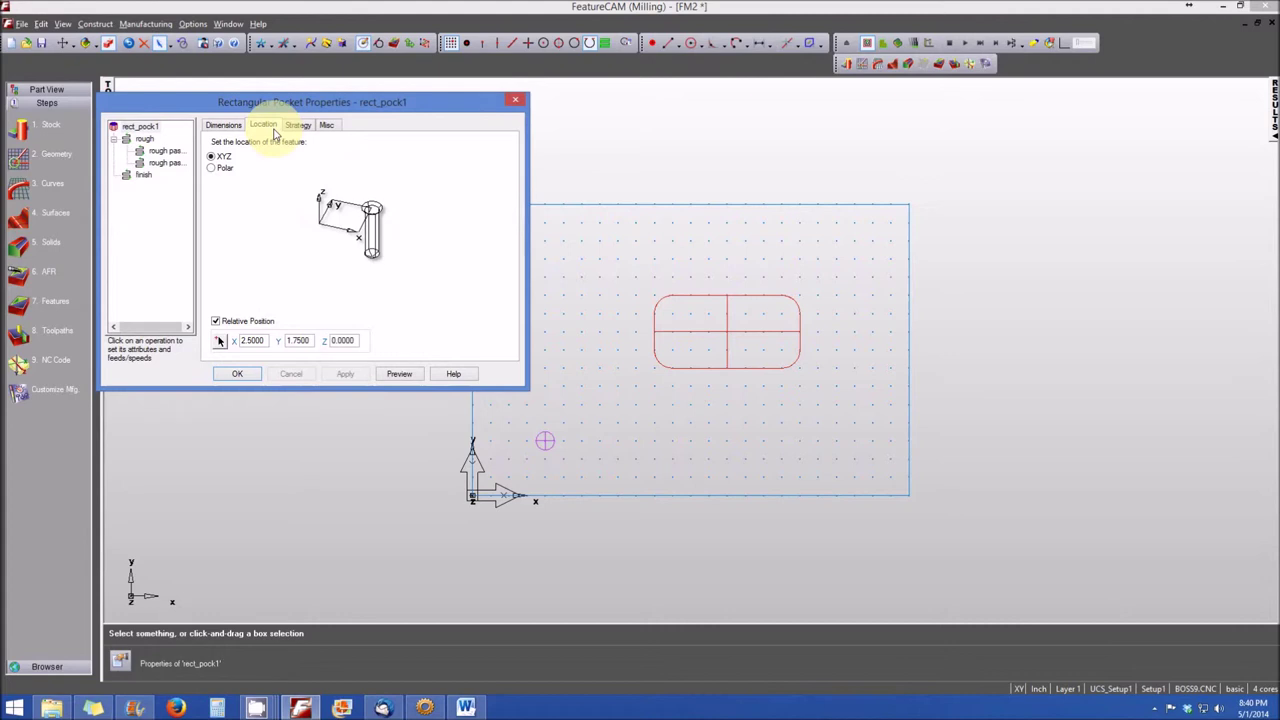
pyautogui.click(298, 125)
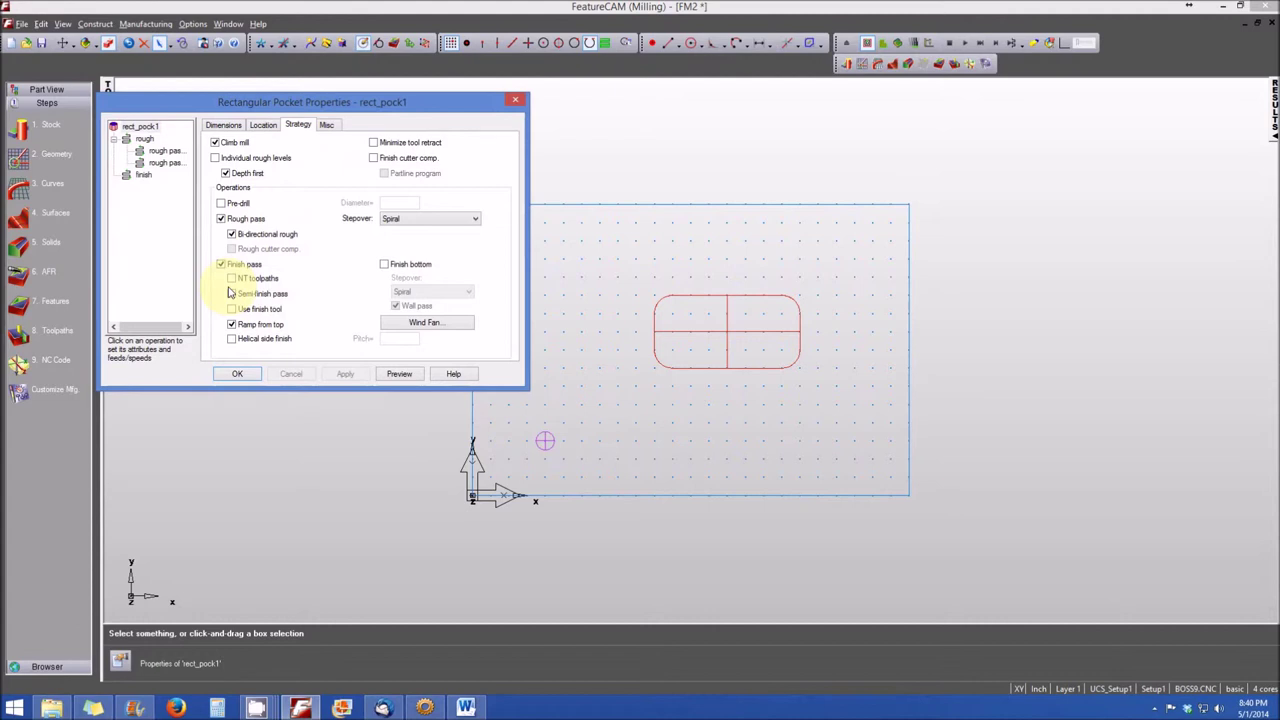
pyautogui.click(238, 374)
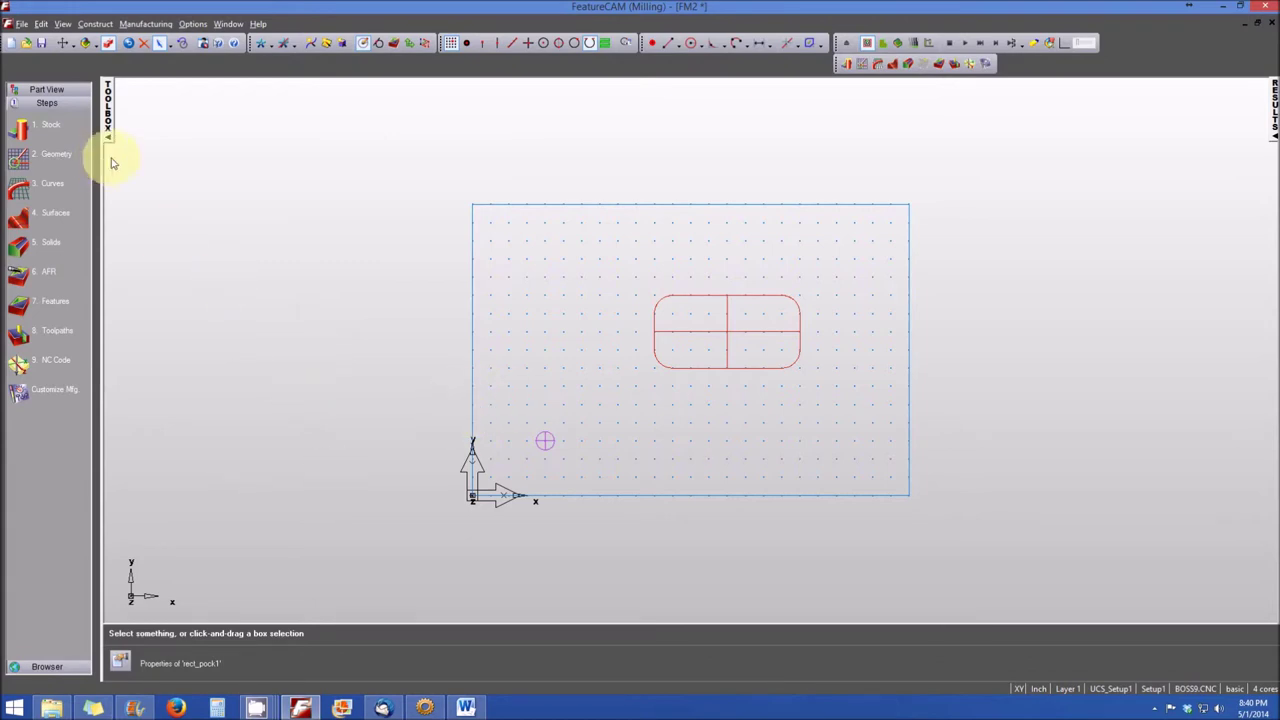
# - Show the part's feature tree and select the hole and the rectangular pocket in turn to identify them in the drawing
pyautogui.click(50, 90)
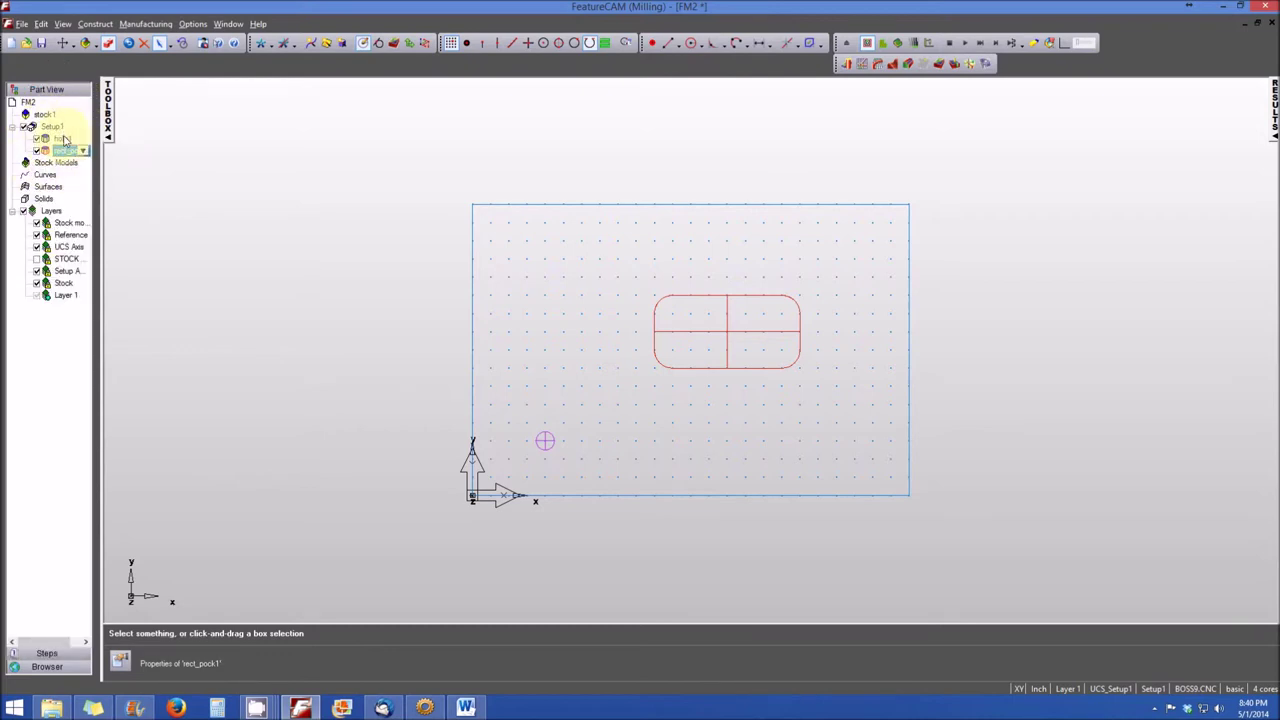
pyautogui.click(62, 140)
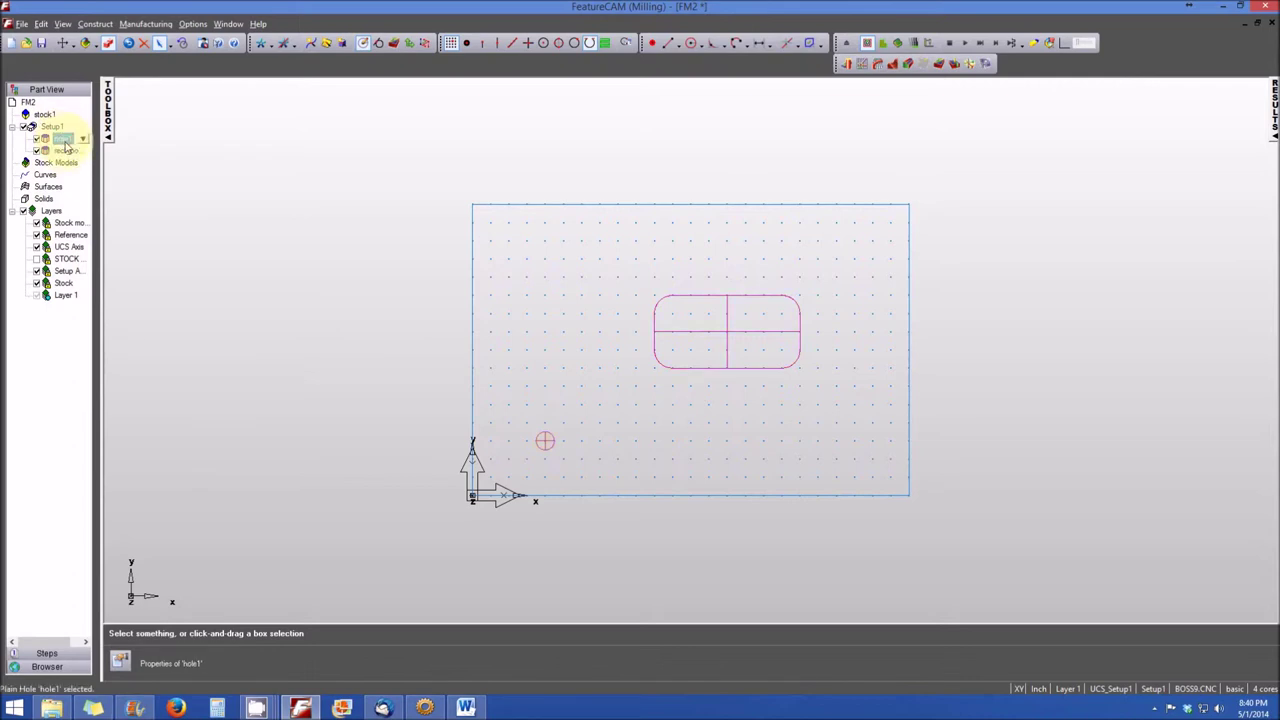
pyautogui.click(66, 151)
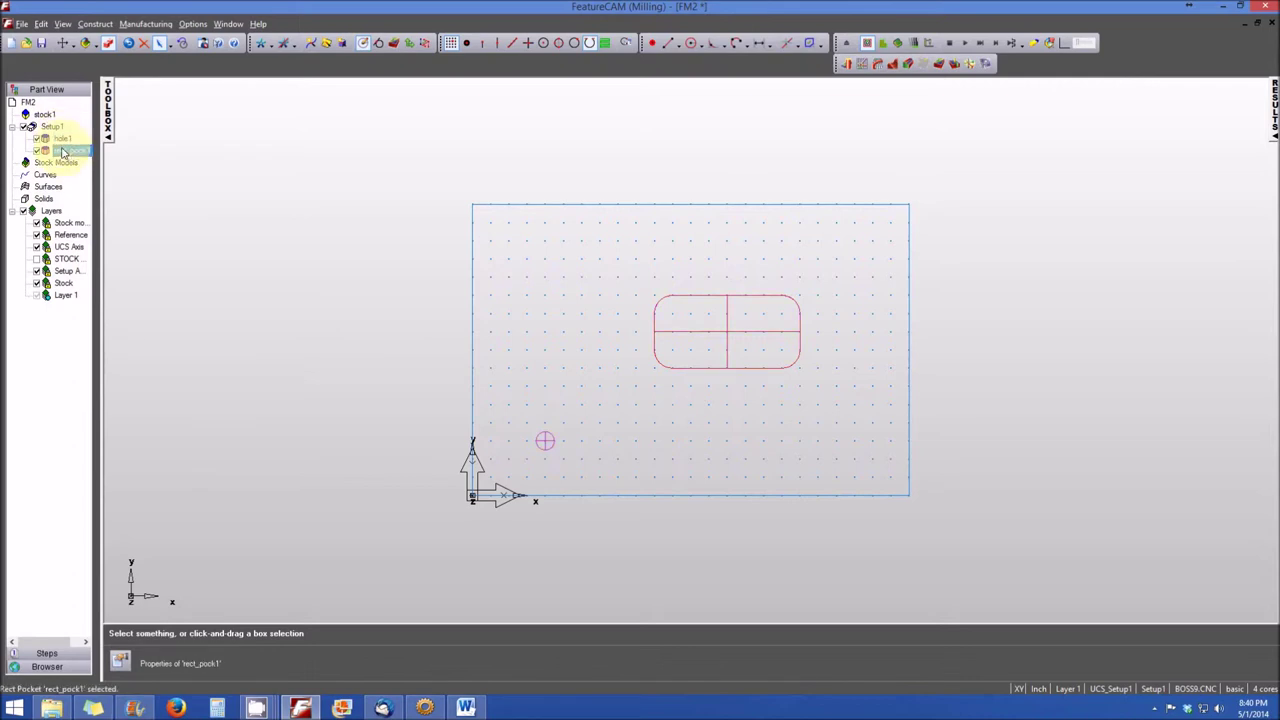
pyautogui.click(62, 140)
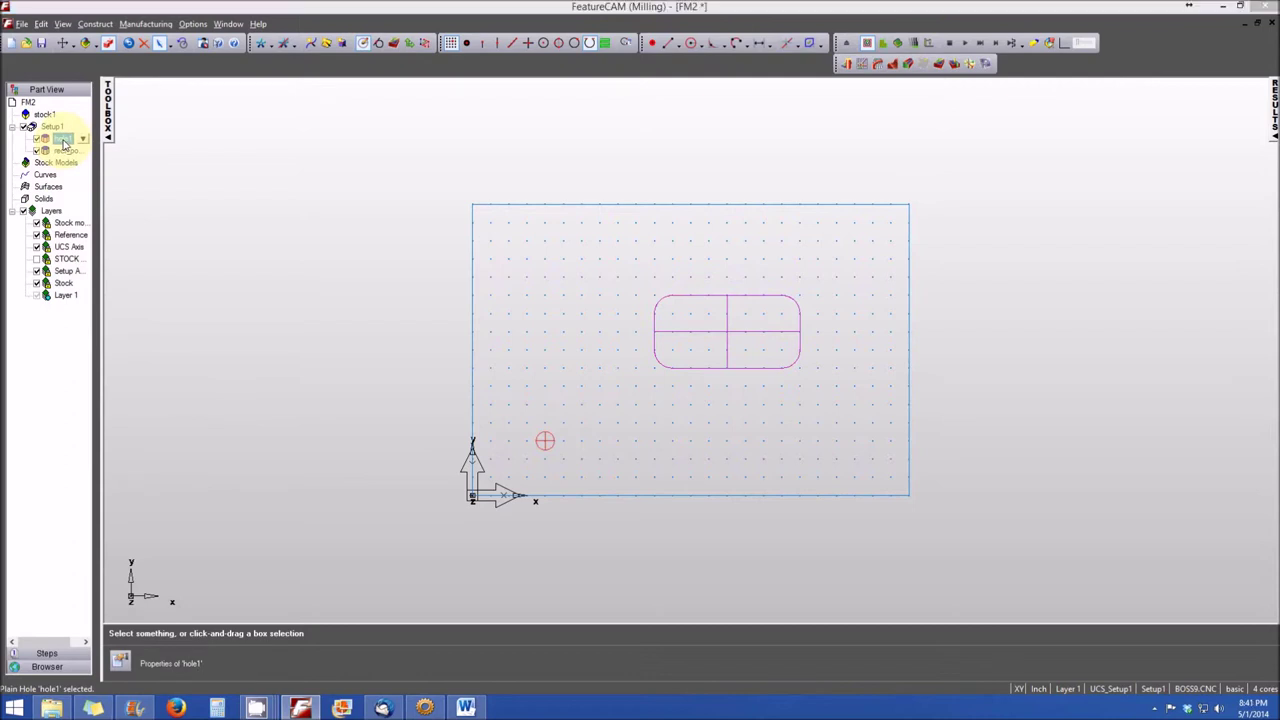
# - Review the dimensions of the hole and of the rectangular pocket from the feature tree, accepting each unchanged
pyautogui.doubleClick(62, 140)
pyautogui.moveTo(159, 107); pyautogui.dragTo(175, 131)
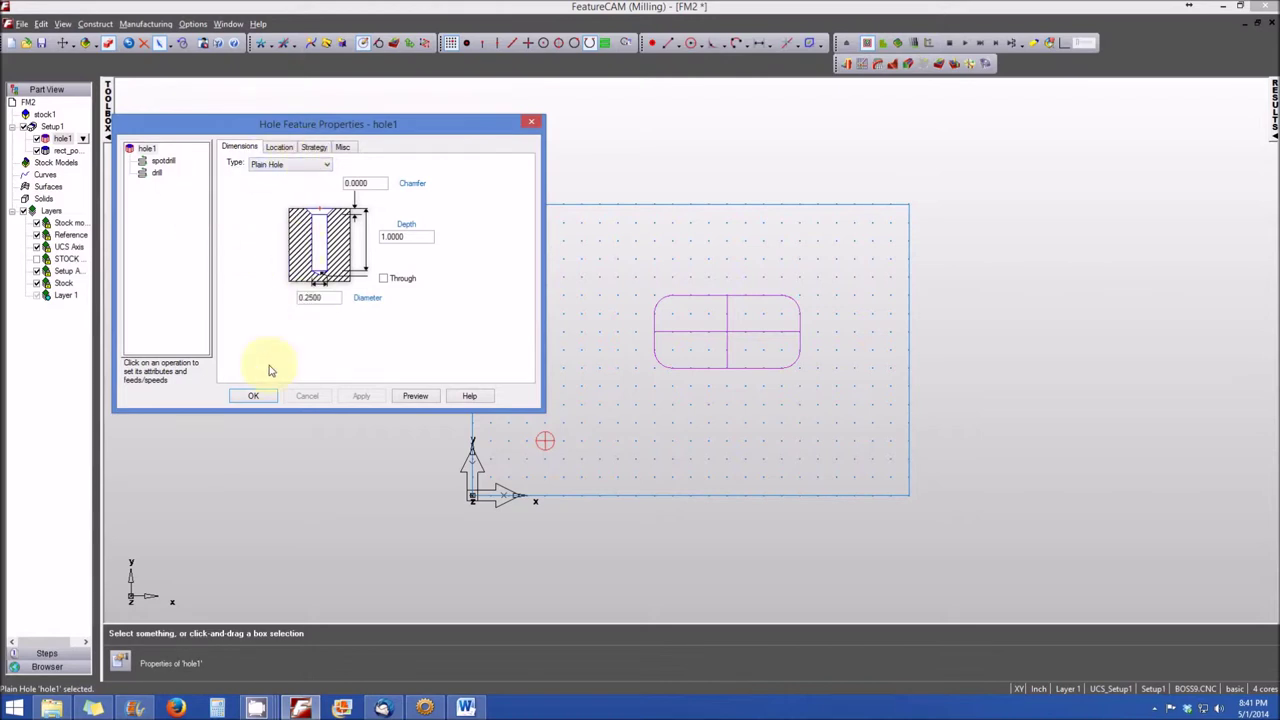
pyautogui.click(256, 396)
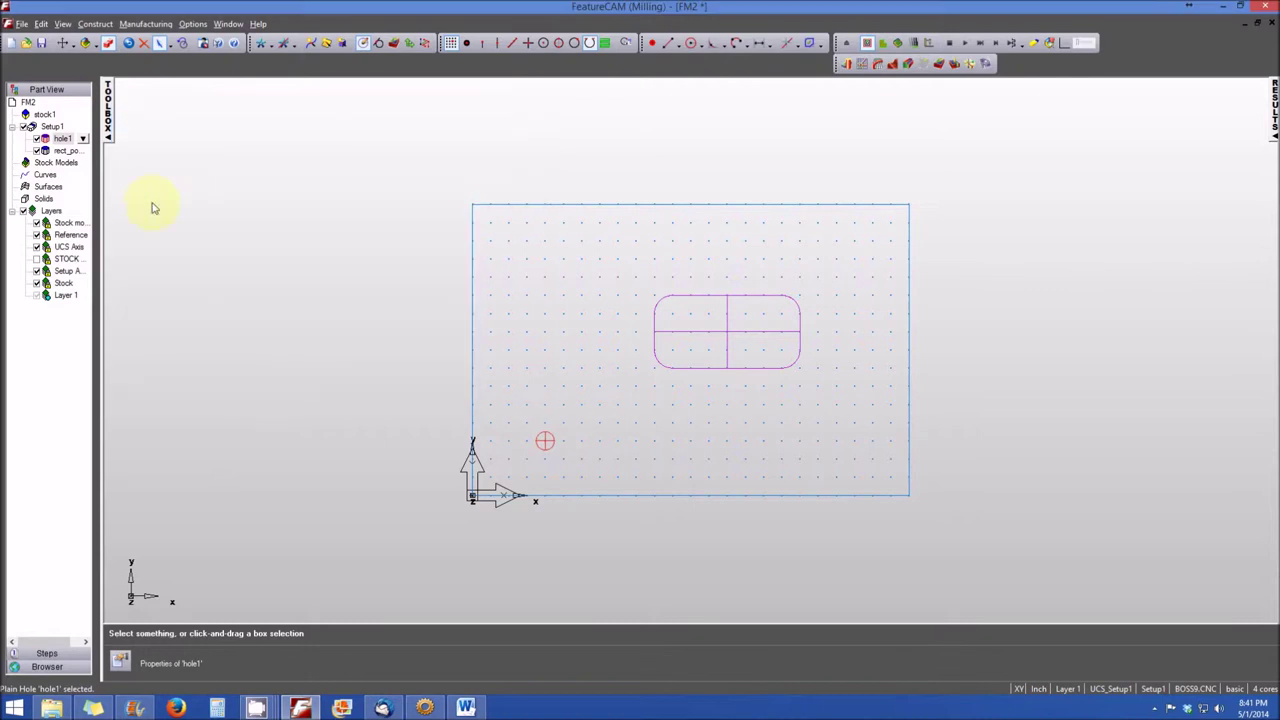
pyautogui.doubleClick(71, 152)
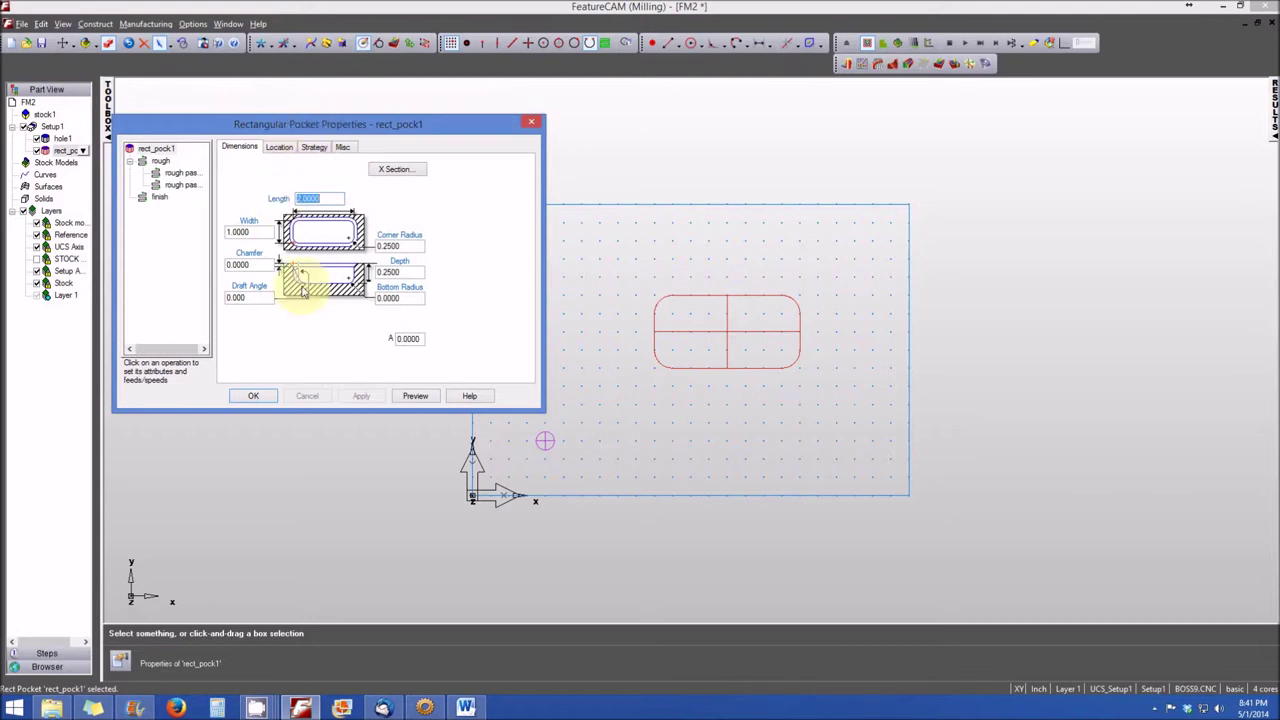
pyautogui.click(253, 395)
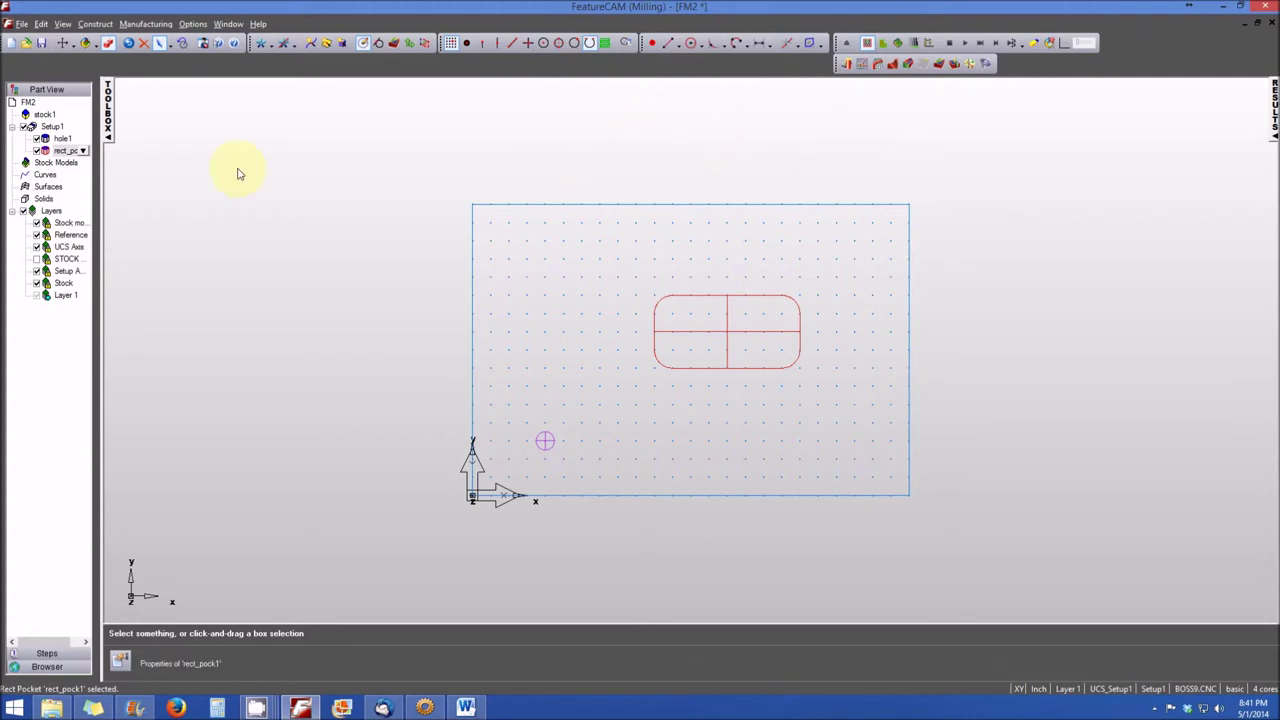
# - Run the 3D machining simulation of the hole and pocket in isometric view, fast-forwarding it to the end
pyautogui.click(63, 24)
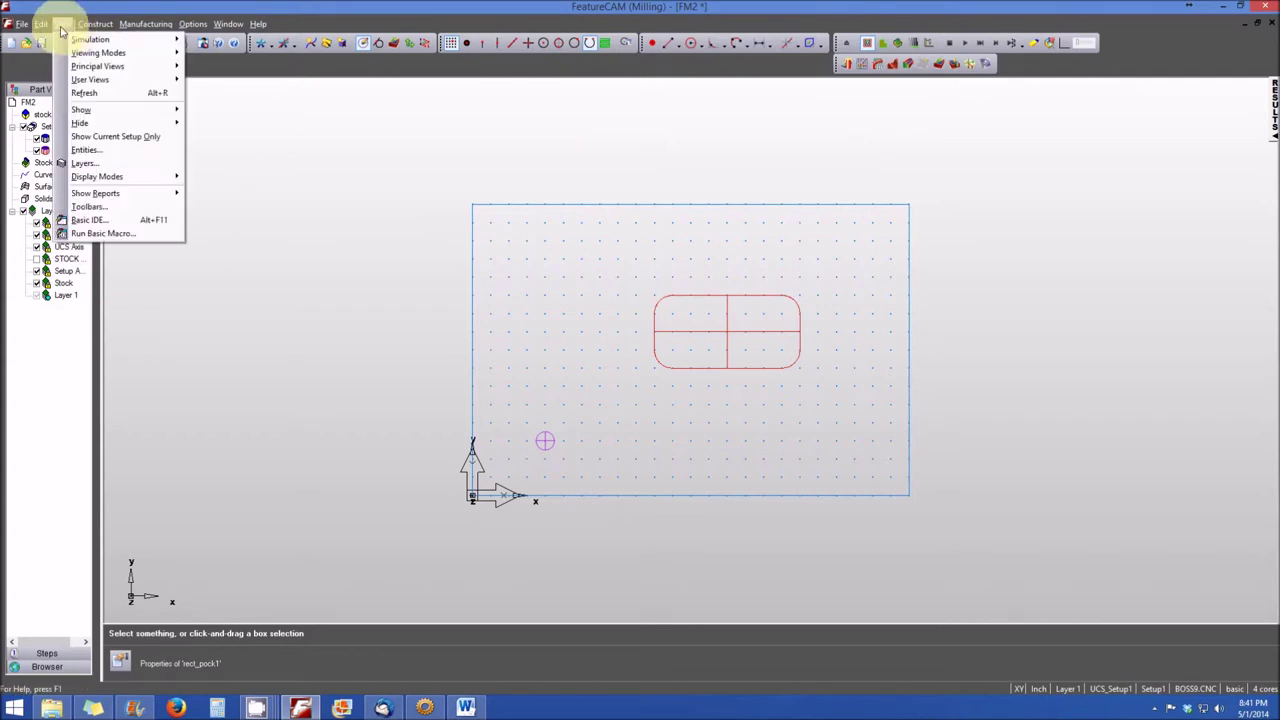
pyautogui.moveTo(81, 68)
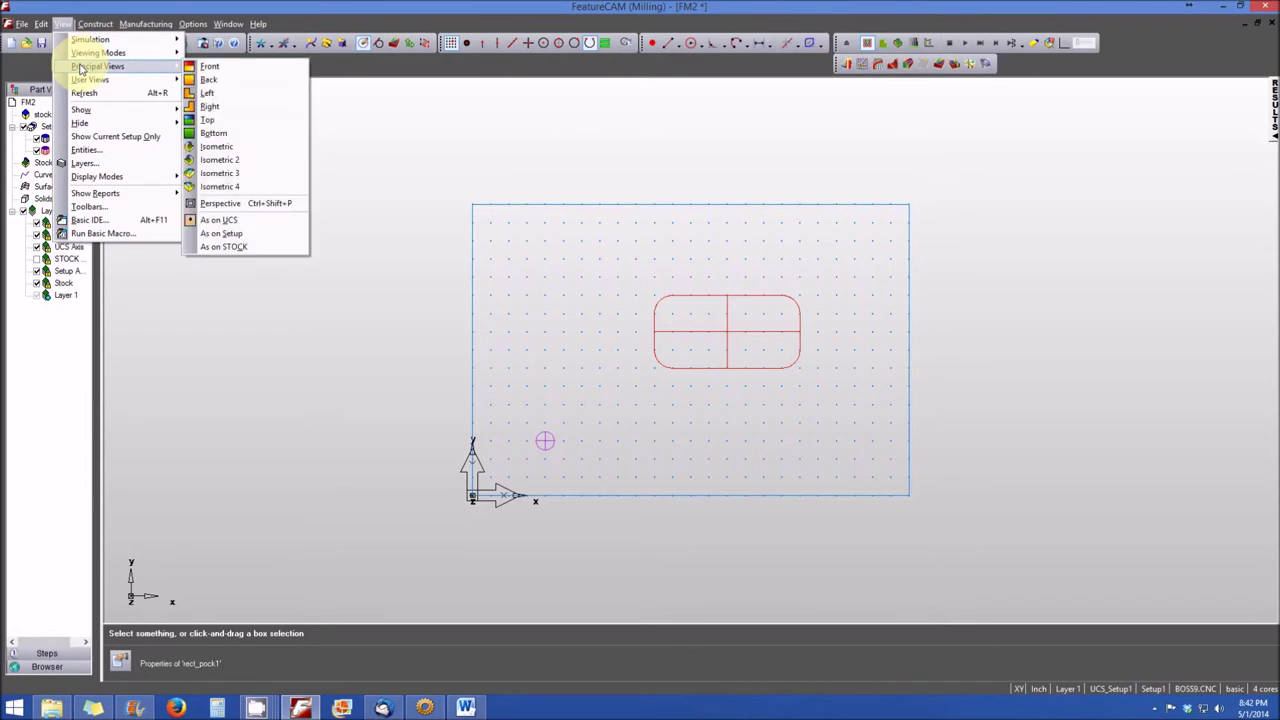
pyautogui.click(215, 148)
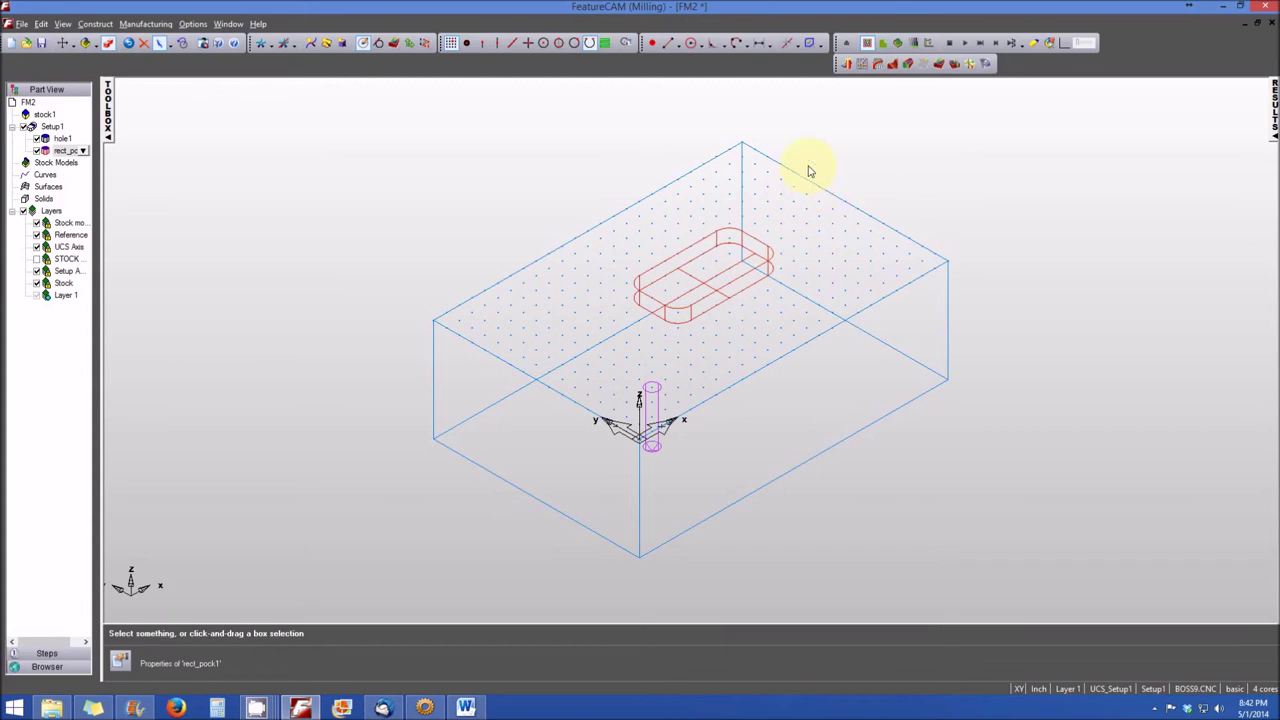
pyautogui.click(902, 45)
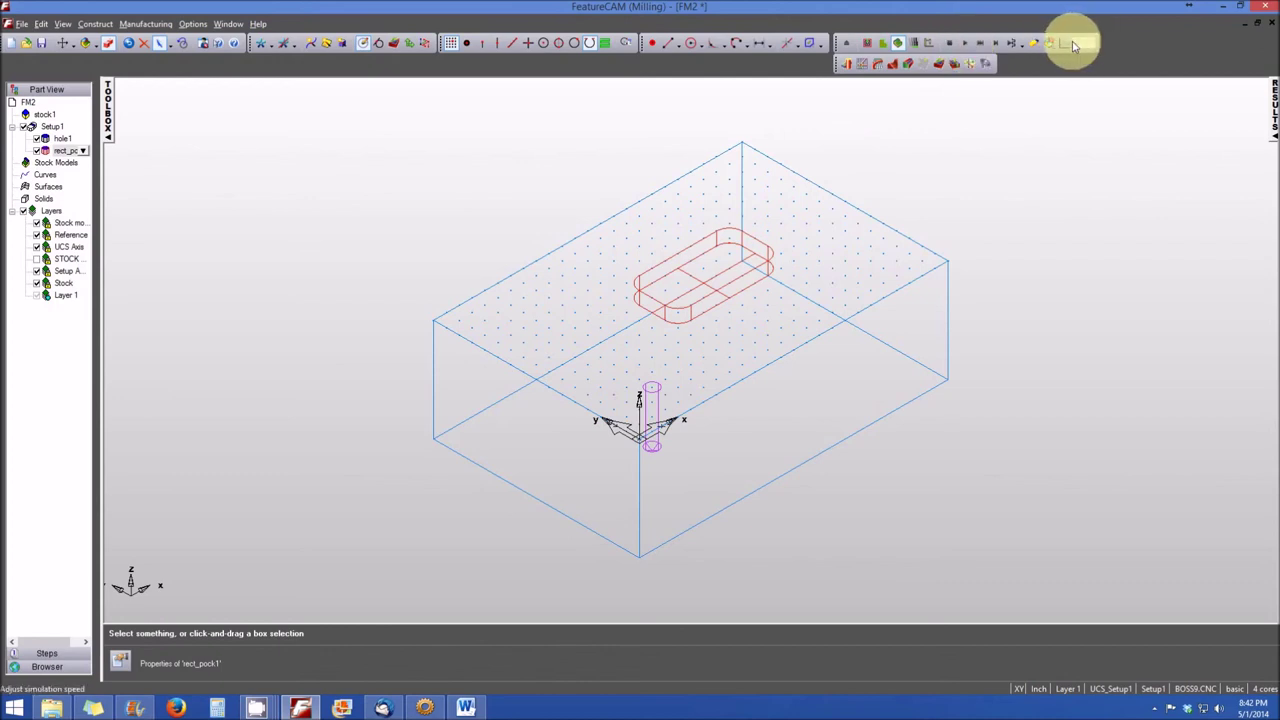
pyautogui.click(966, 45)
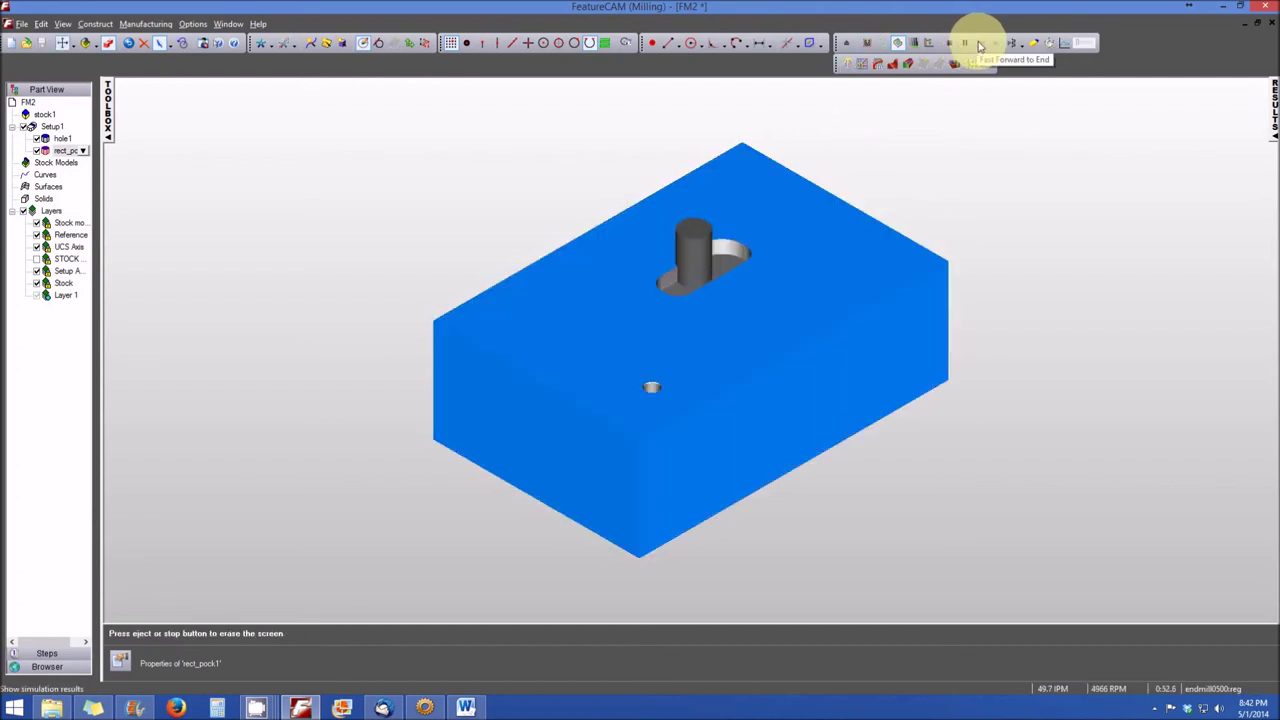
pyautogui.click(983, 45)
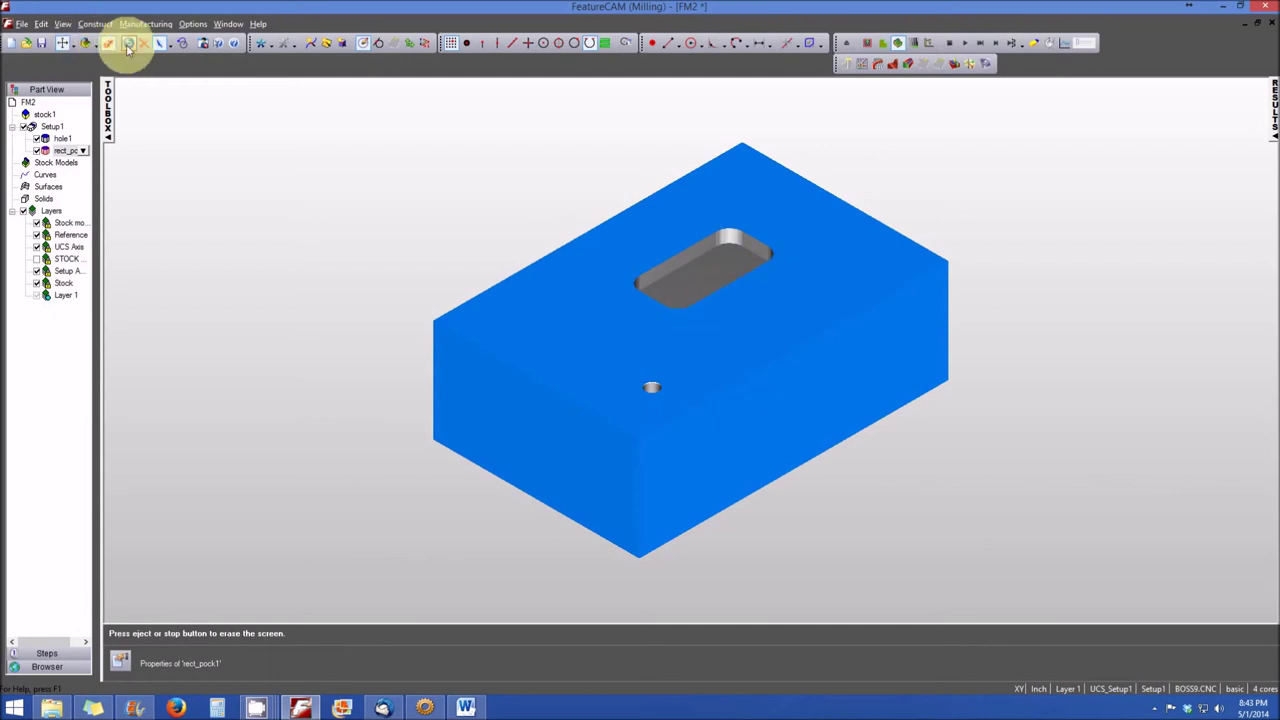
# - Inspect the simulated part from the Top and Isometric 3 views
pyautogui.click(62, 24)
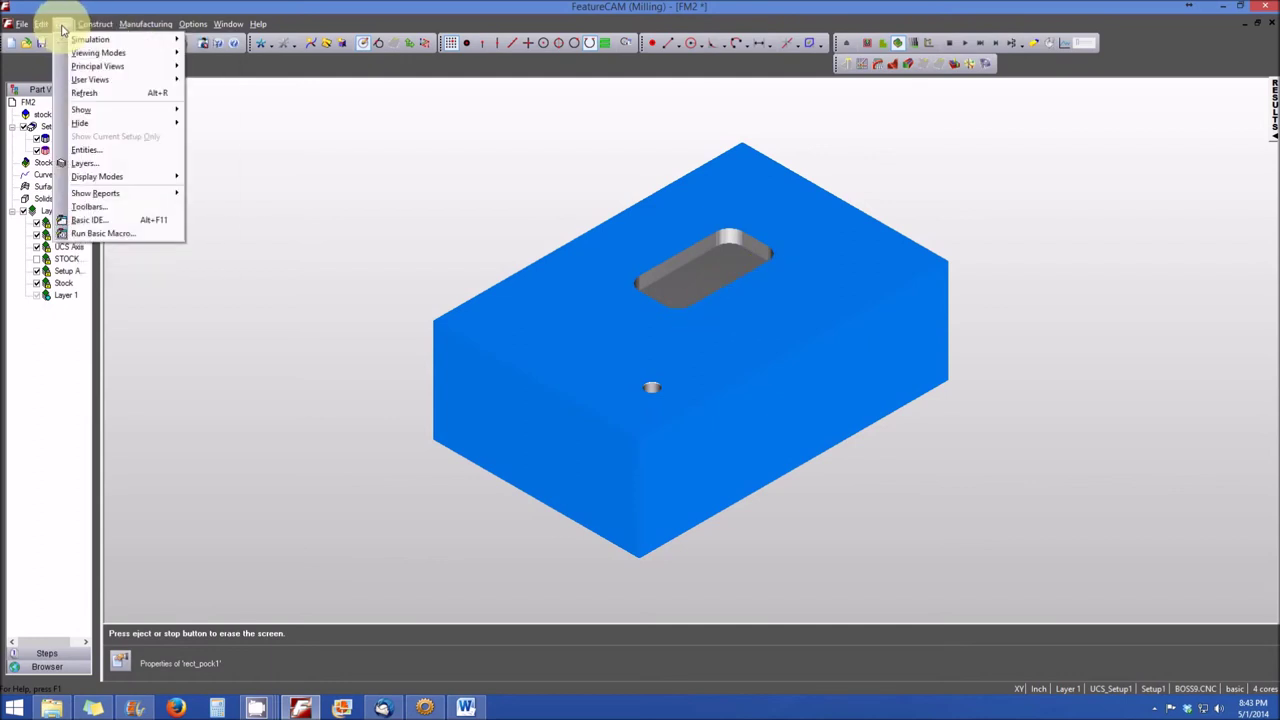
pyautogui.moveTo(98, 70)
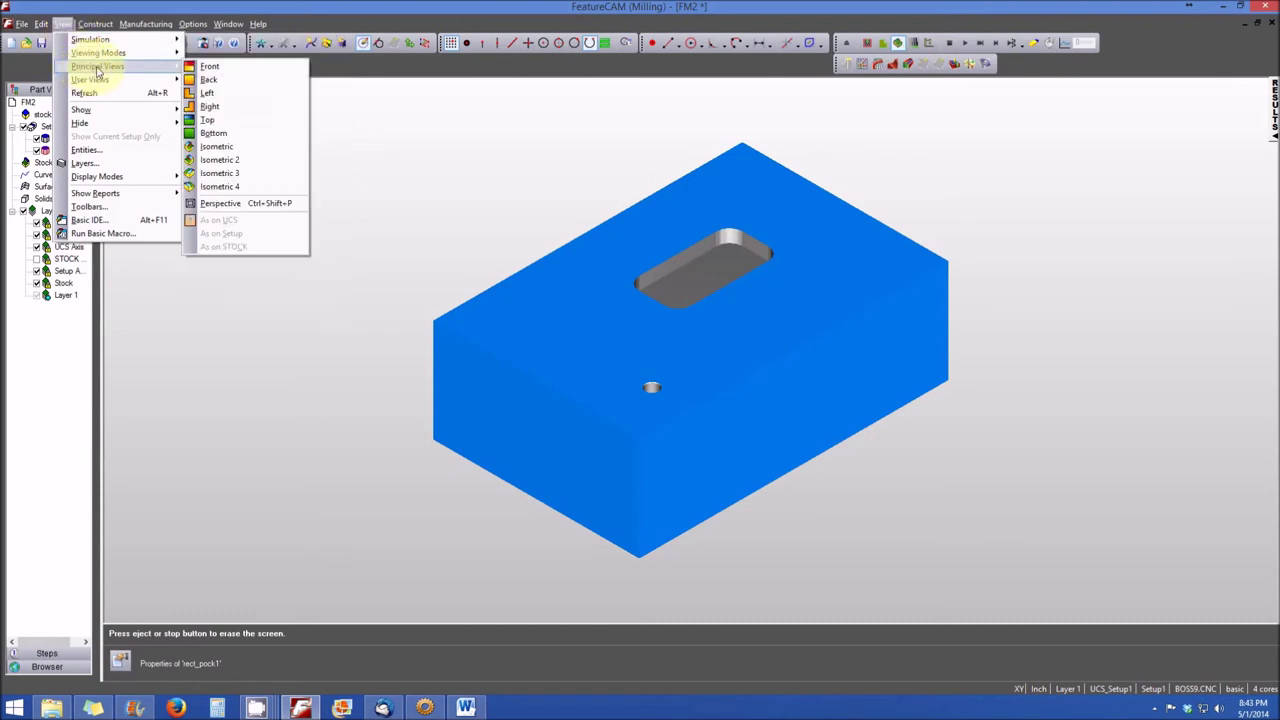
pyautogui.click(205, 122)
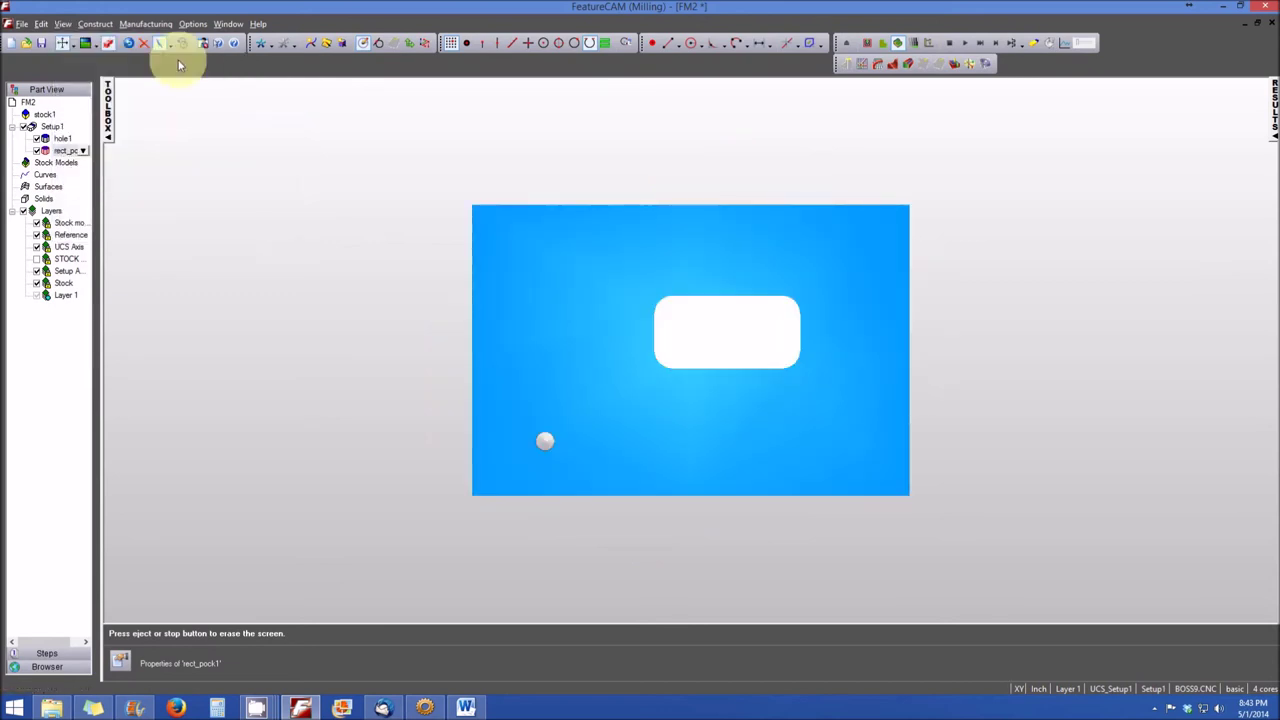
pyautogui.click(63, 24)
pyautogui.moveTo(100, 66)
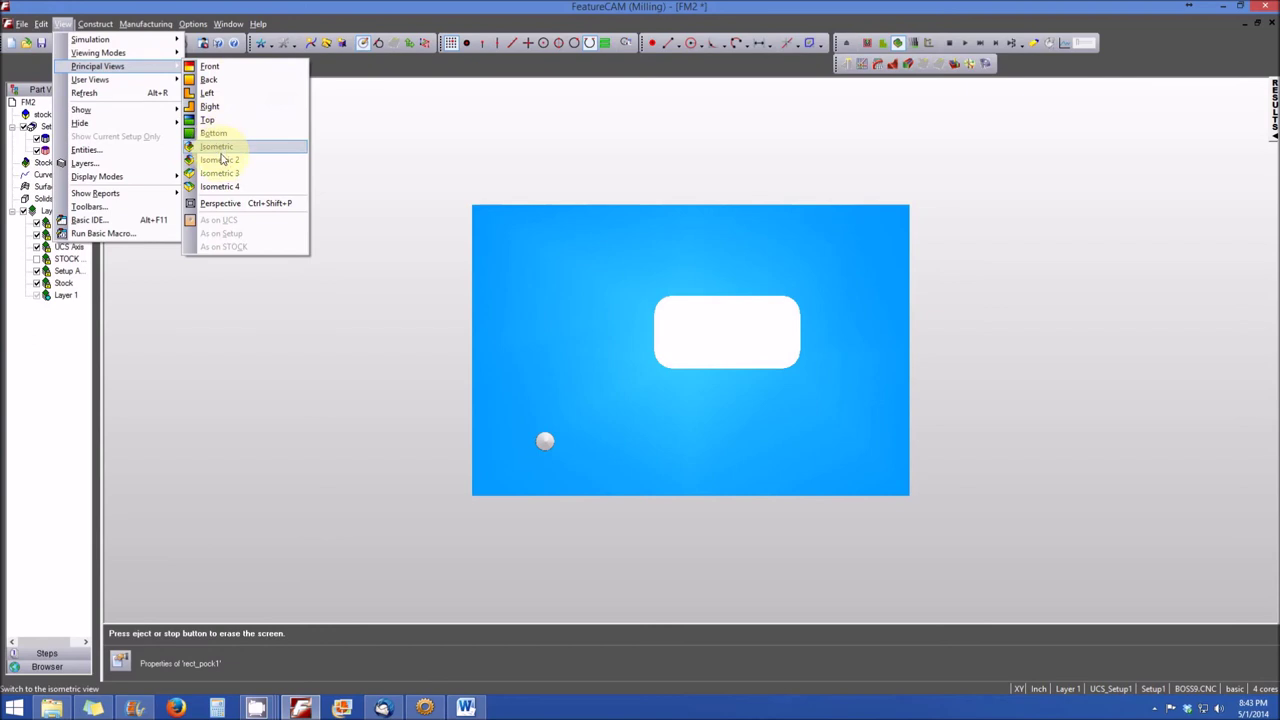
pyautogui.click(221, 174)
pyautogui.moveTo(500, 314); pyautogui.dragTo(487, 325)
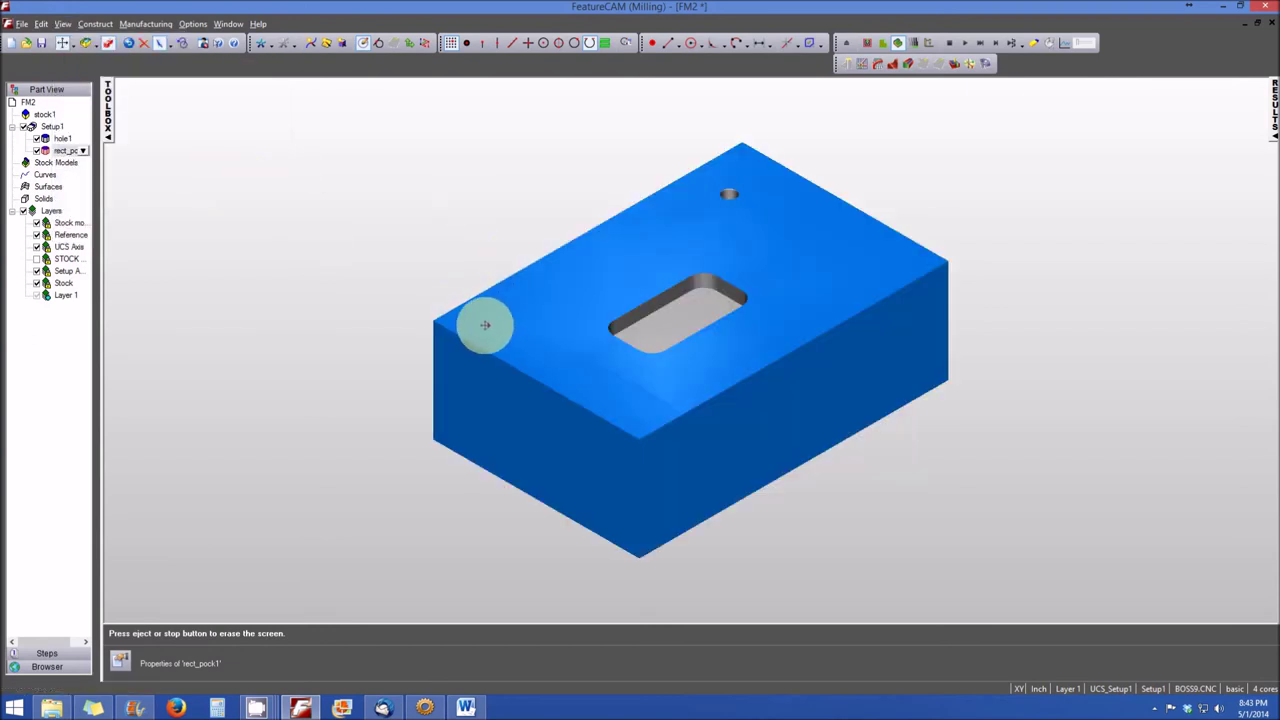
# - Examine the machined pocket's walls and floor up close from several angles using Trackball rotation
pyautogui.click(78, 46)
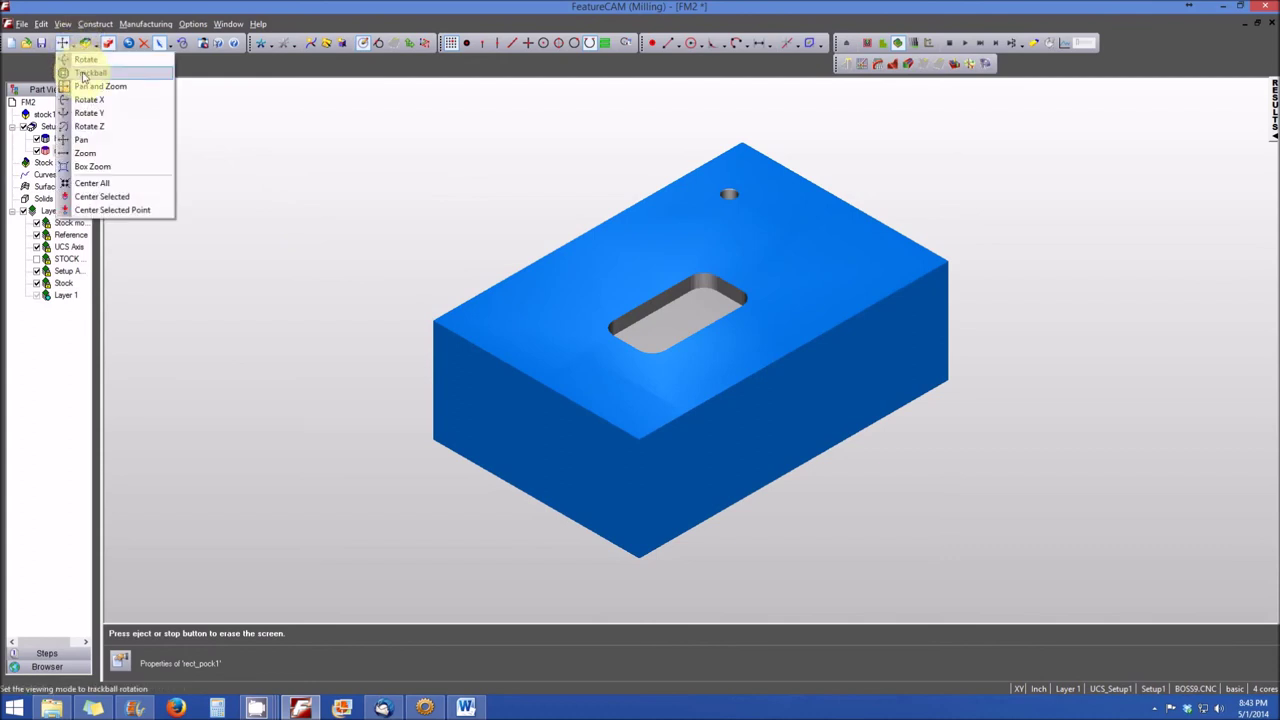
pyautogui.click(86, 73)
pyautogui.moveTo(700, 225); pyautogui.dragTo(626, 280)
pyautogui.scroll(6, 686, 329)
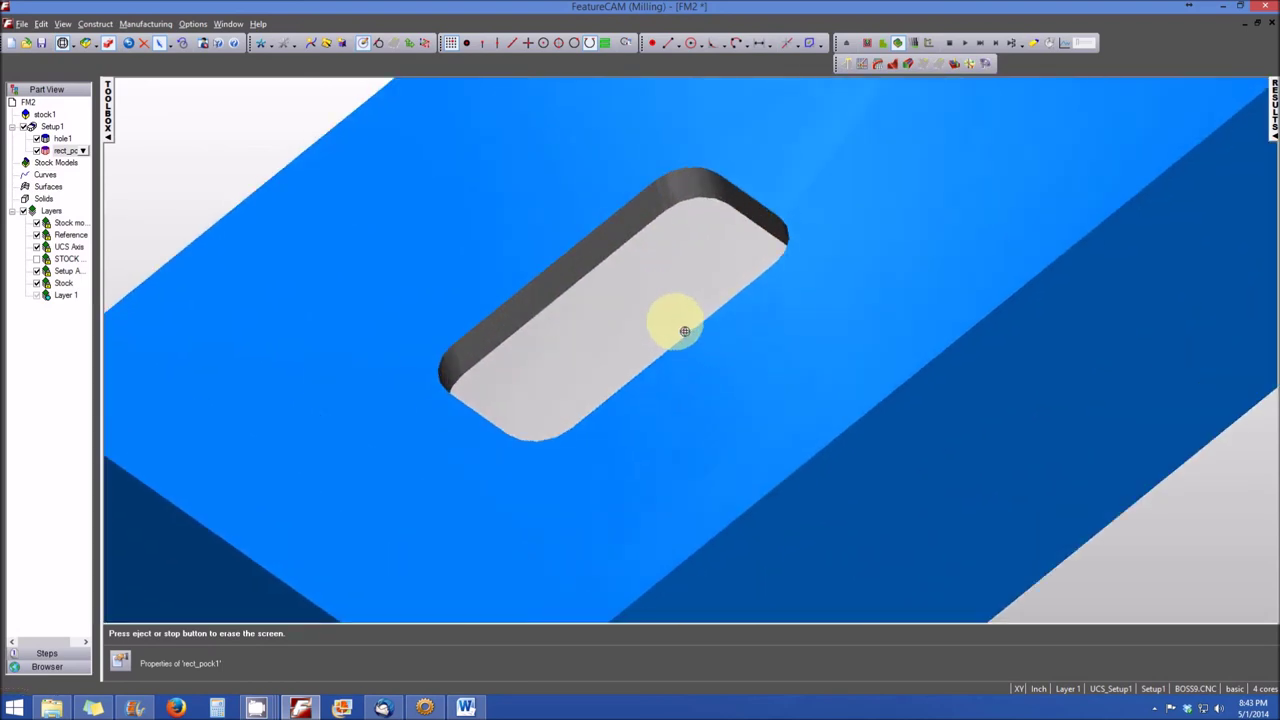
pyautogui.moveTo(563, 229); pyautogui.dragTo(534, 236)
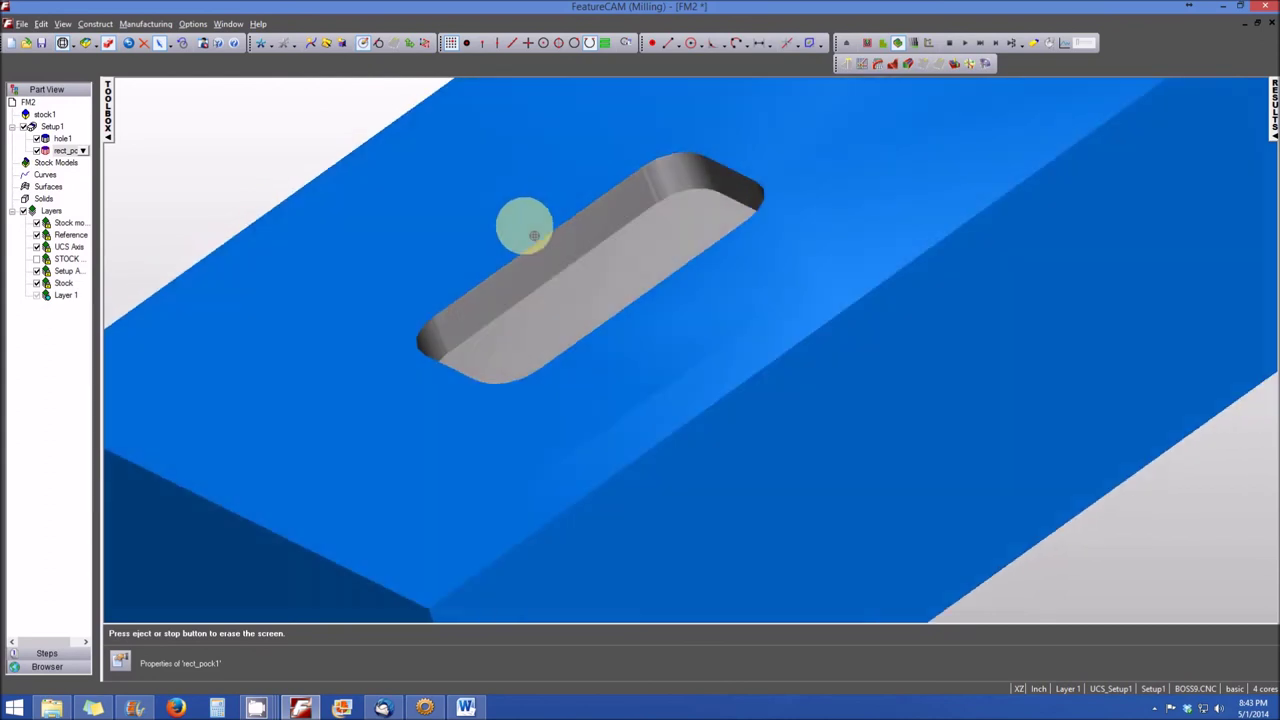
pyautogui.moveTo(600, 306); pyautogui.dragTo(740, 291)
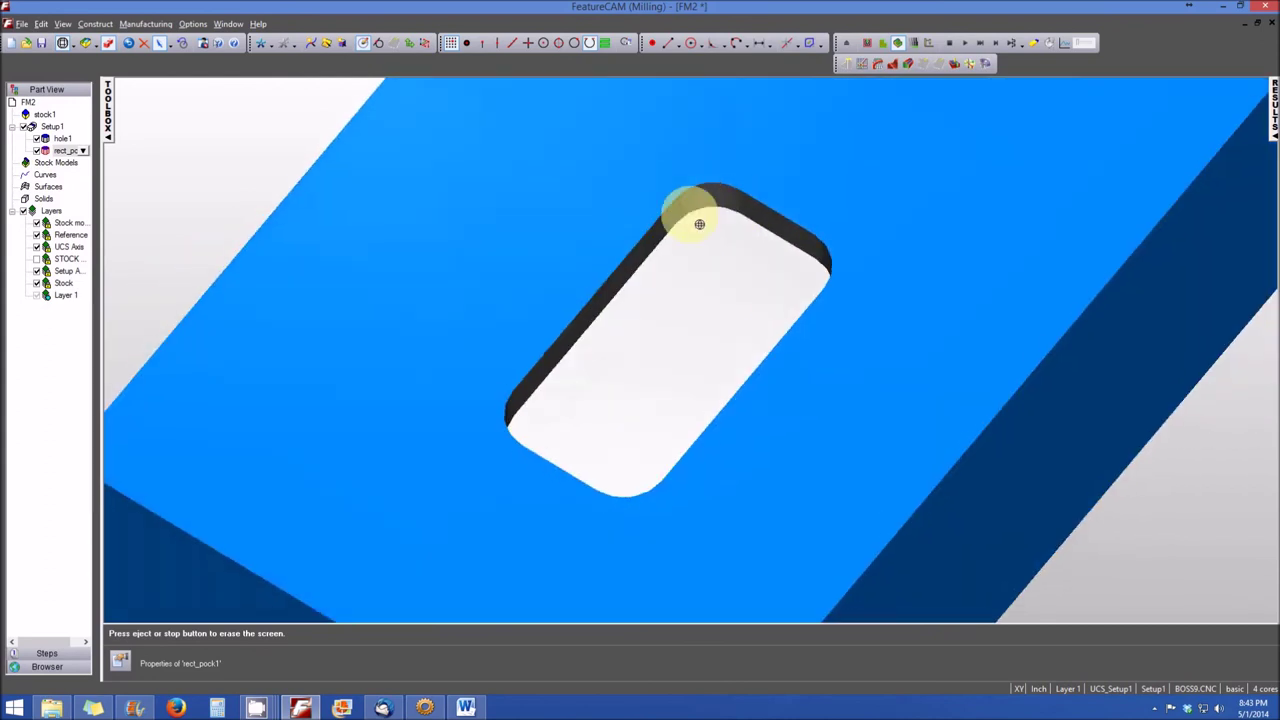
pyautogui.moveTo(699, 224); pyautogui.dragTo(606, 234)
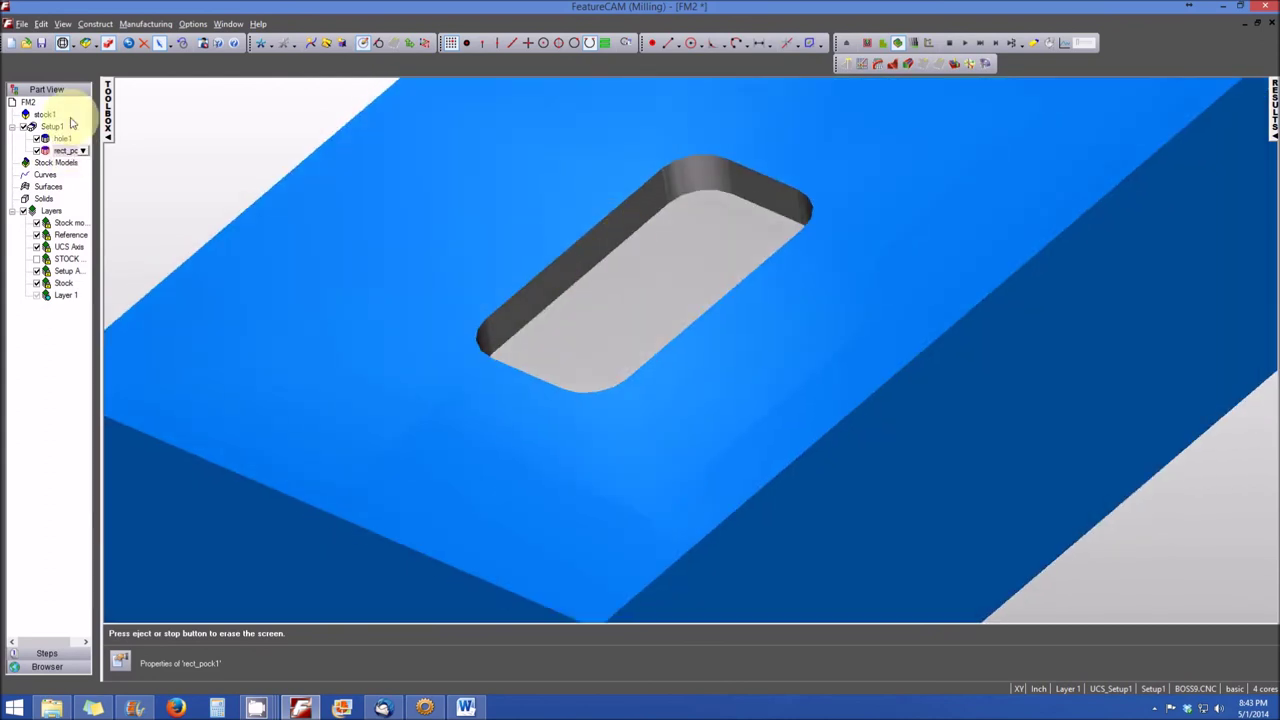
# - Return to the Top view with the whole block visible and eject the simulation to restore the drawing
pyautogui.click(62, 23)
pyautogui.moveTo(92, 68)
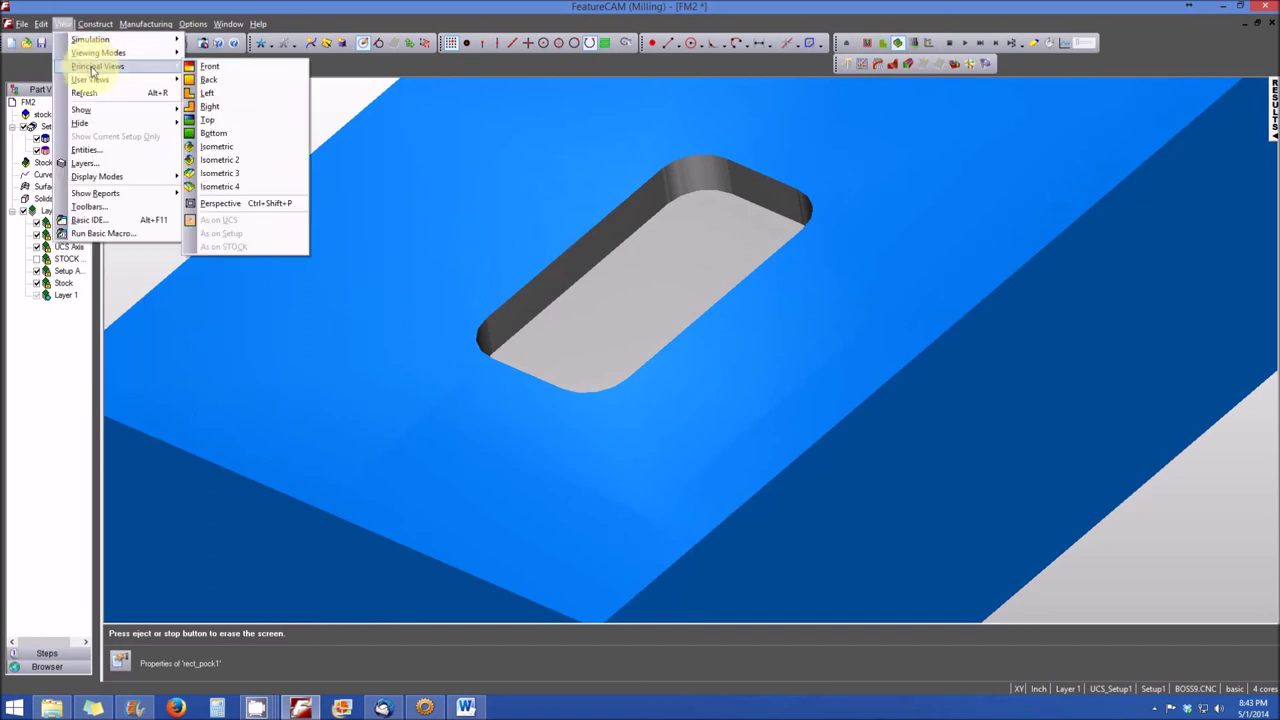
pyautogui.click(240, 120)
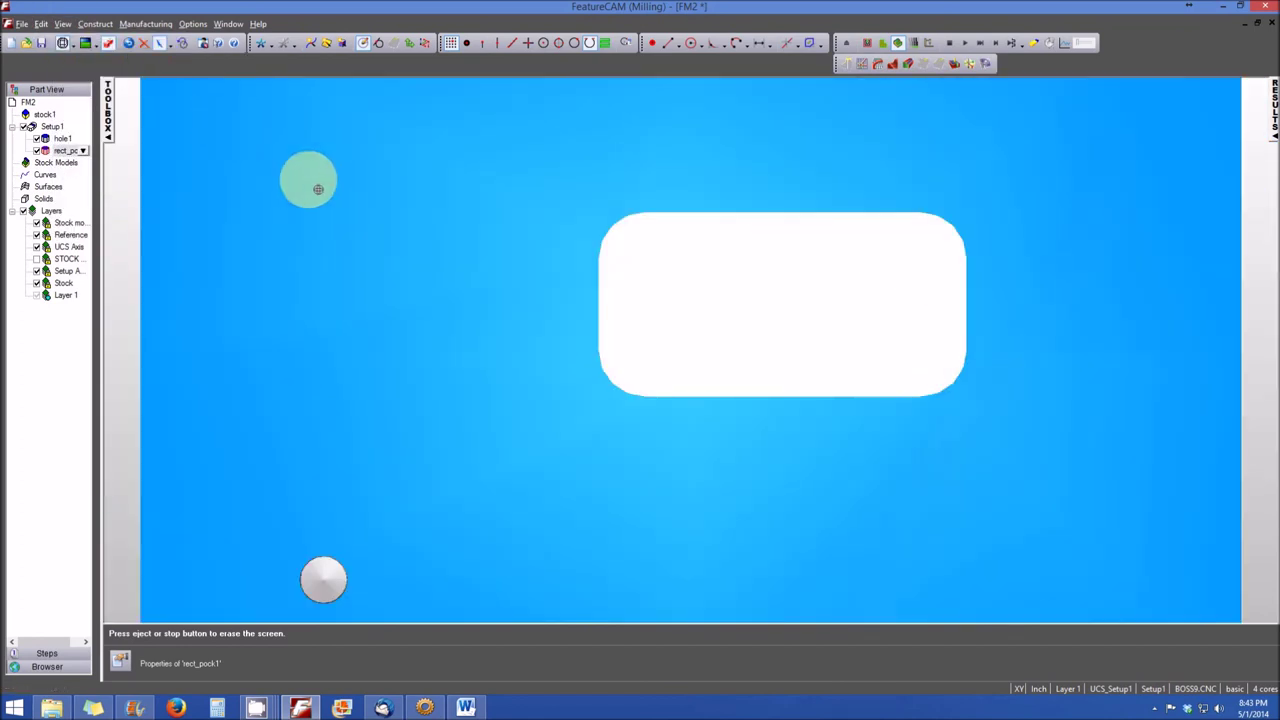
pyautogui.scroll(-4, 634, 290)
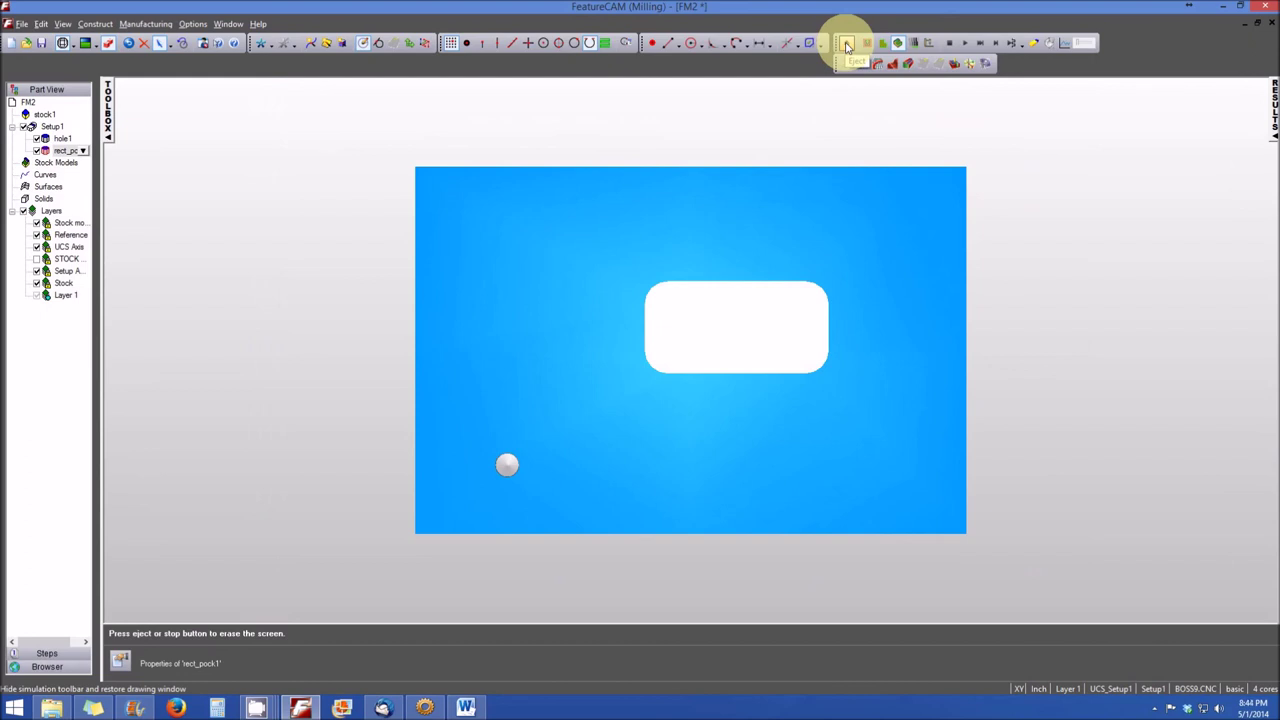
pyautogui.click(847, 46)
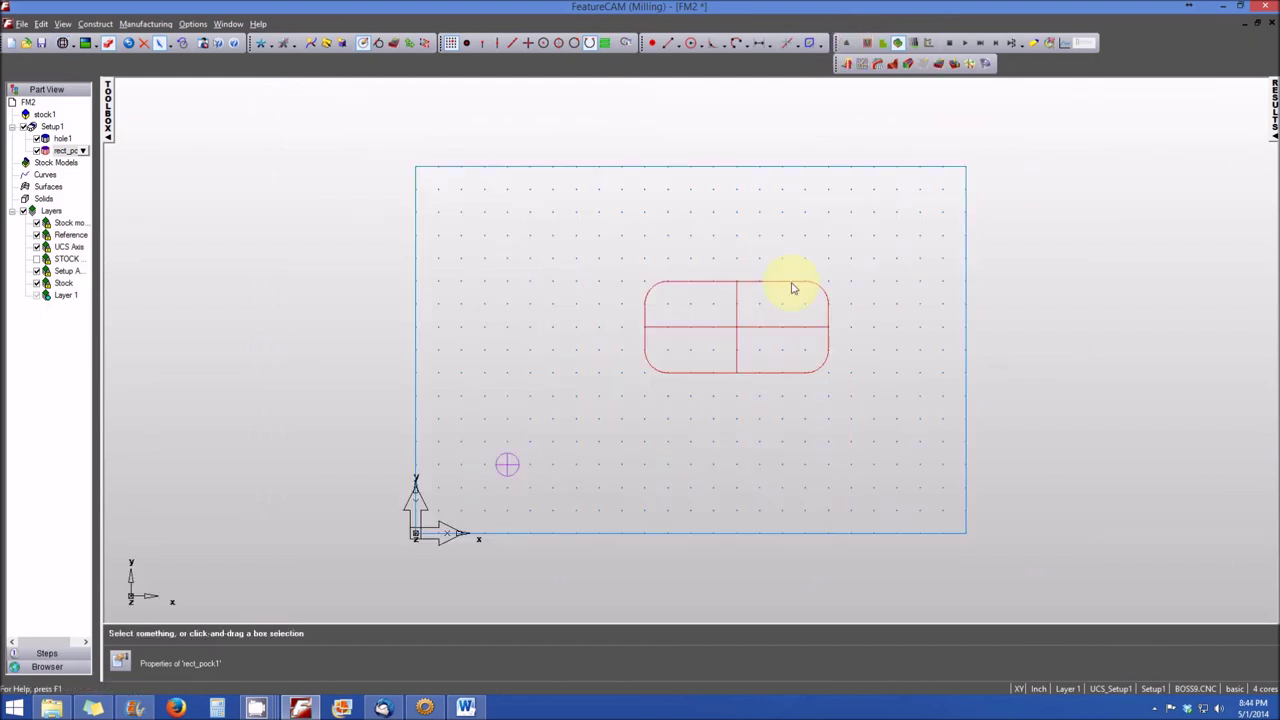